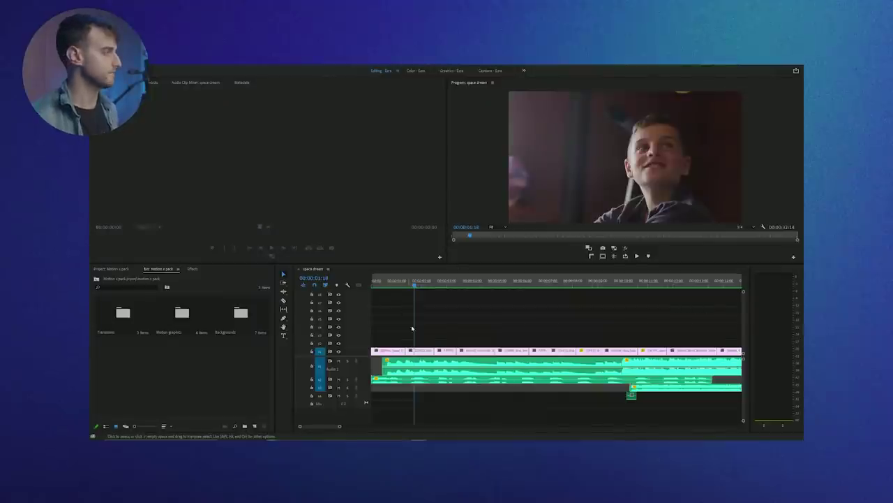
Step: Replace the smiling boy's clip on V1 with a linked After Effects composition
{"action": "right_click", "coordinate": [424, 351]}
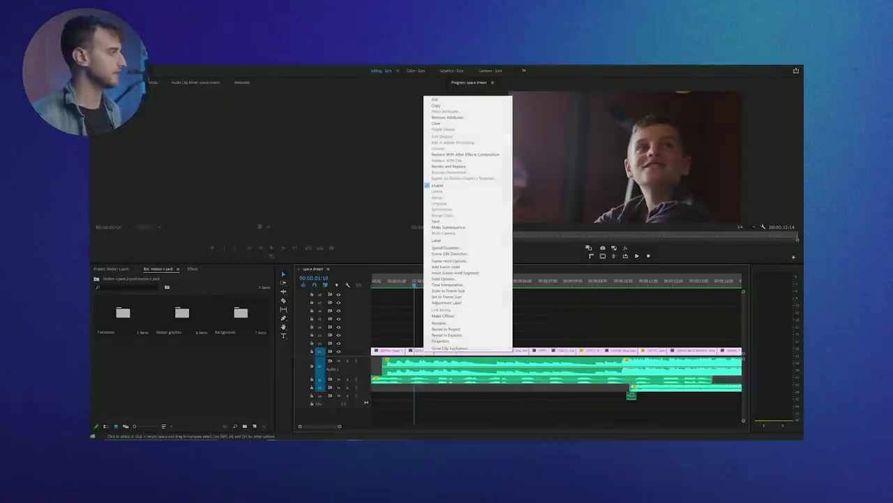
{"action": "left_click", "coordinate": [436, 154]}
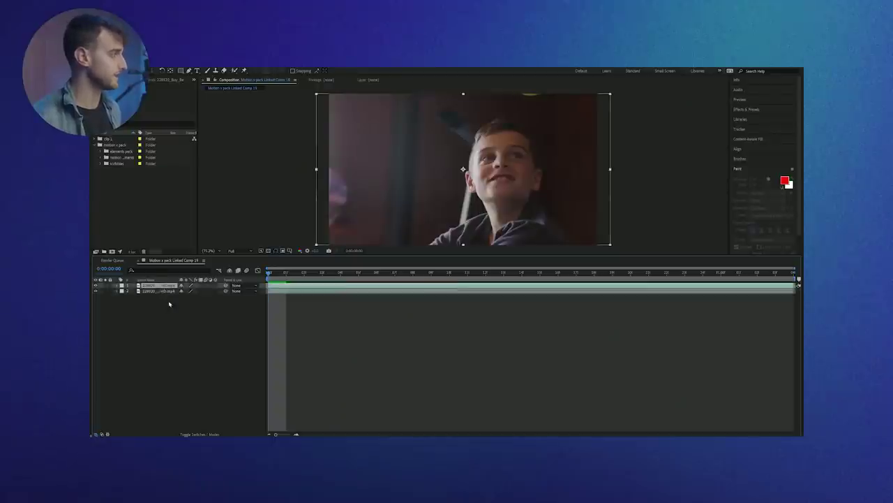
Step: Roto Brush the boy in his layer, including along his hairline, to separate him from the background
{"action": "double_click", "coordinate": [504, 152]}
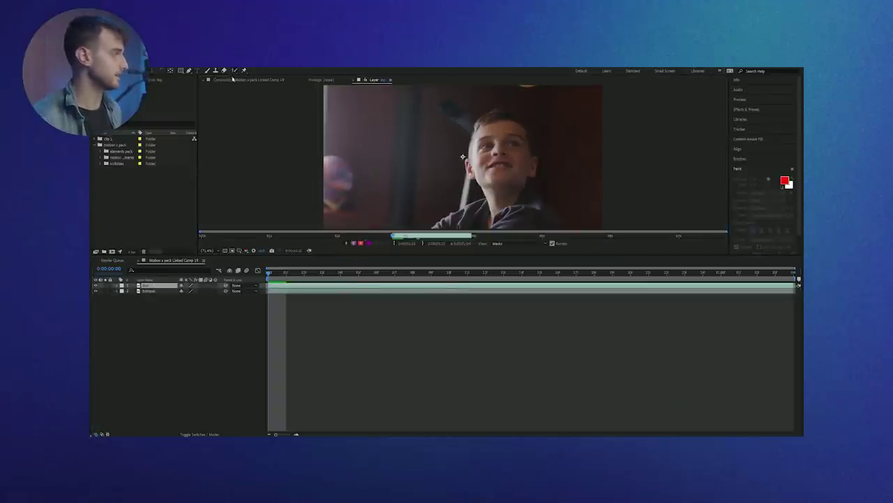
{"action": "mouse_move", "coordinate": [509, 116]}
{"action": "left_mouse_down"}
{"action": "mouse_move", "coordinate": [498, 200]}
{"action": "mouse_move", "coordinate": [487, 204]}
{"action": "left_mouse_up"}
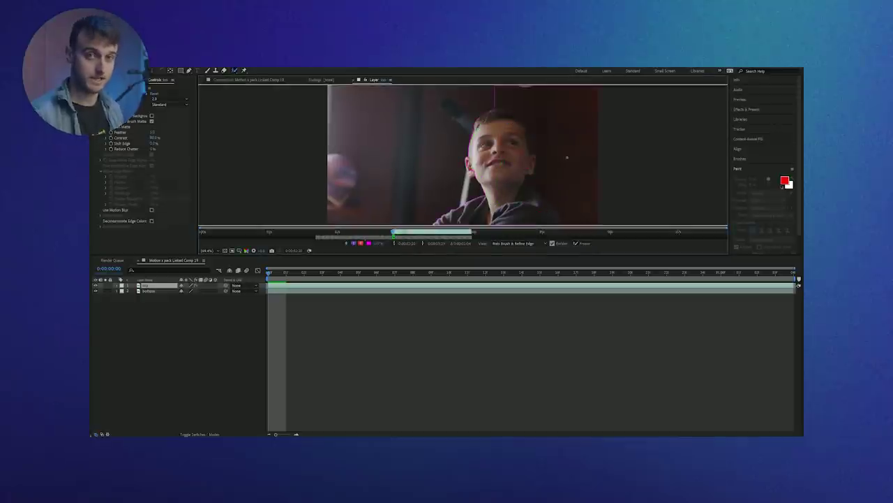
{"action": "scroll", "coordinate": [527, 147], "scroll_direction": "up", "scroll_amount": 3}
{"action": "mouse_move", "coordinate": [375, 139]}
{"action": "left_mouse_down"}
{"action": "mouse_move", "coordinate": [422, 95]}
{"action": "mouse_move", "coordinate": [419, 140]}
{"action": "left_mouse_up"}
{"action": "scroll", "coordinate": [380, 160], "scroll_direction": "down", "scroll_amount": 5}
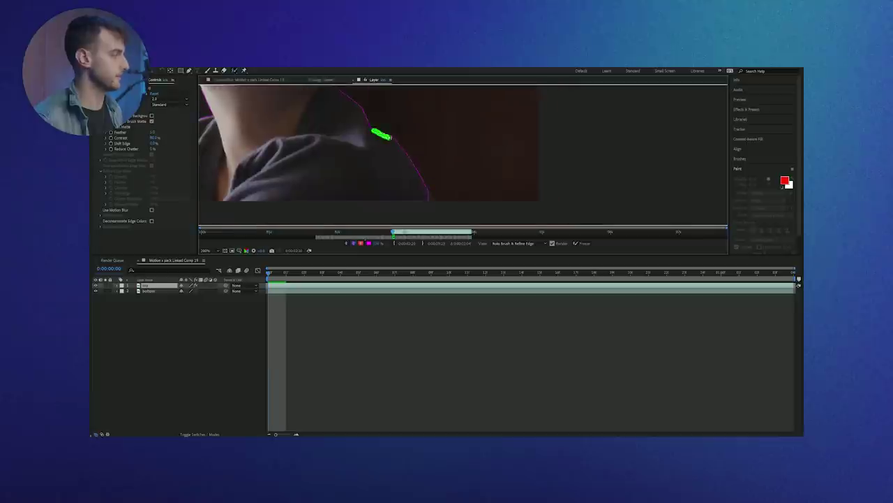
{"action": "scroll", "coordinate": [394, 165], "scroll_direction": "down", "scroll_amount": 4}
Step: Return to the composition and preview a red scribble footage clip from the Project panel
{"action": "left_click", "coordinate": [241, 78]}
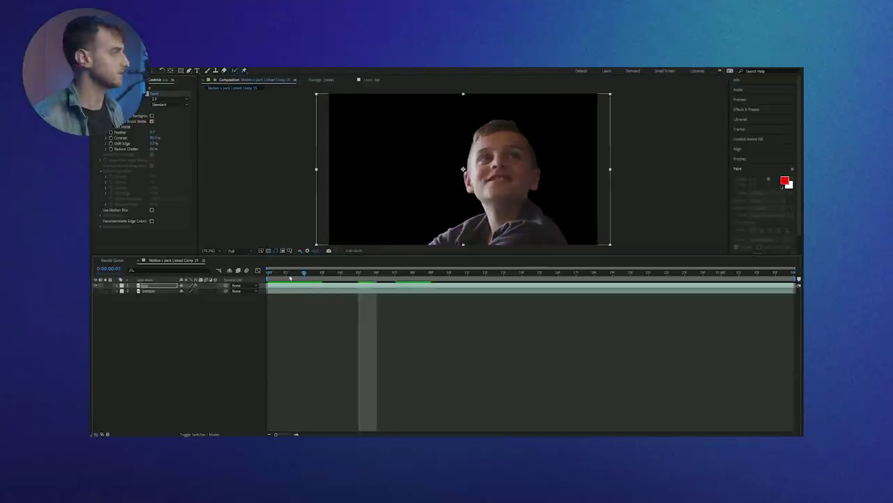
{"action": "left_click", "coordinate": [129, 79]}
{"action": "double_click", "coordinate": [129, 169]}
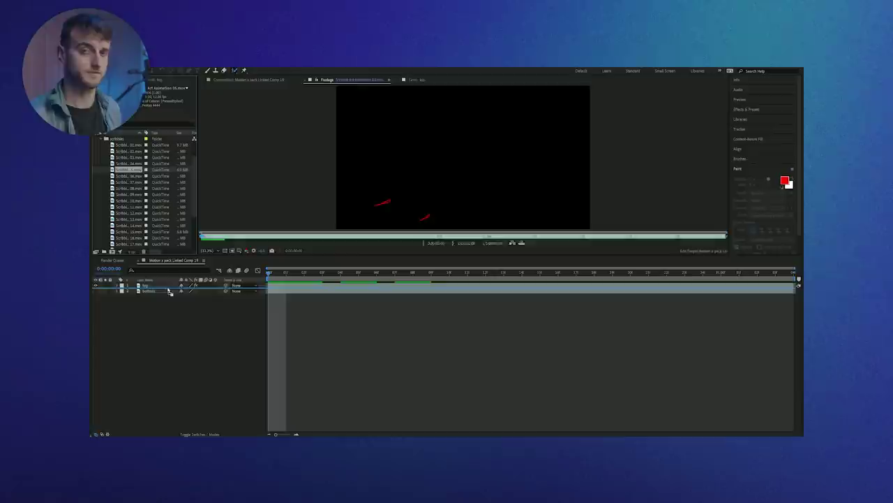
Step: Add the red scribble below the roto layer at the playhead, re-enable the background, and show Scale
{"action": "left_click_drag", "start_coordinate": [168, 291], "coordinate": [170, 292]}
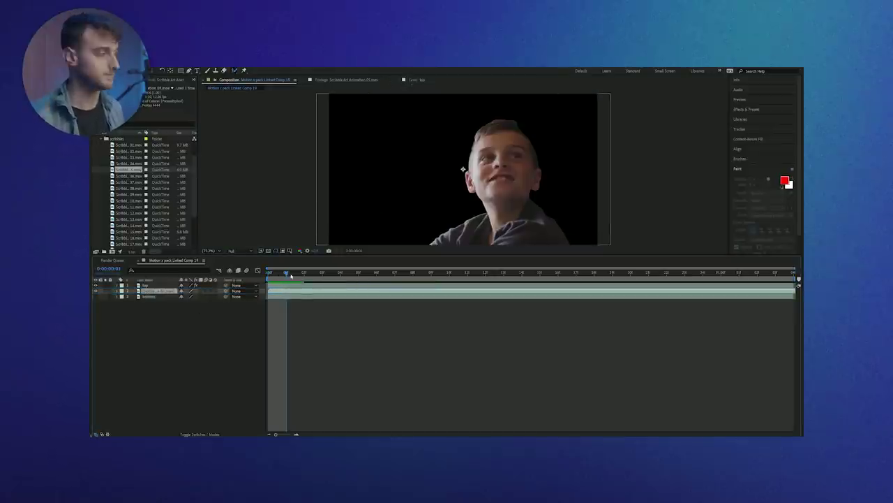
{"action": "key", "text": "["}
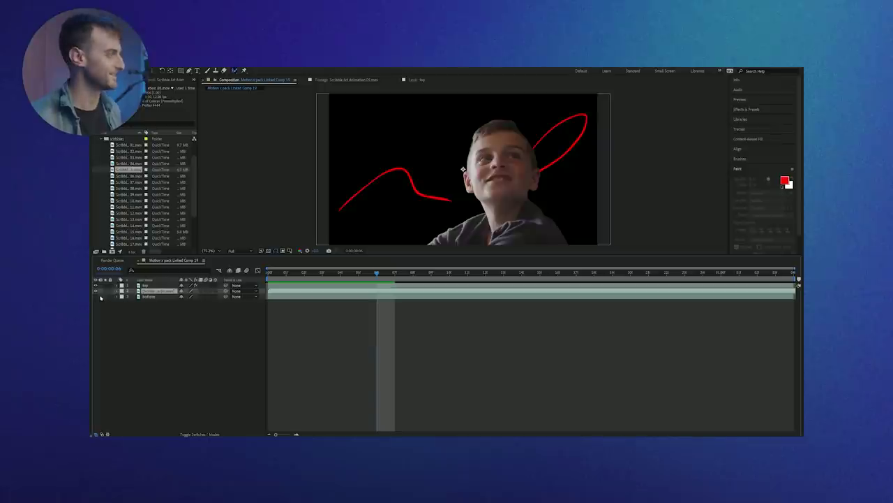
{"action": "left_click", "coordinate": [96, 297]}
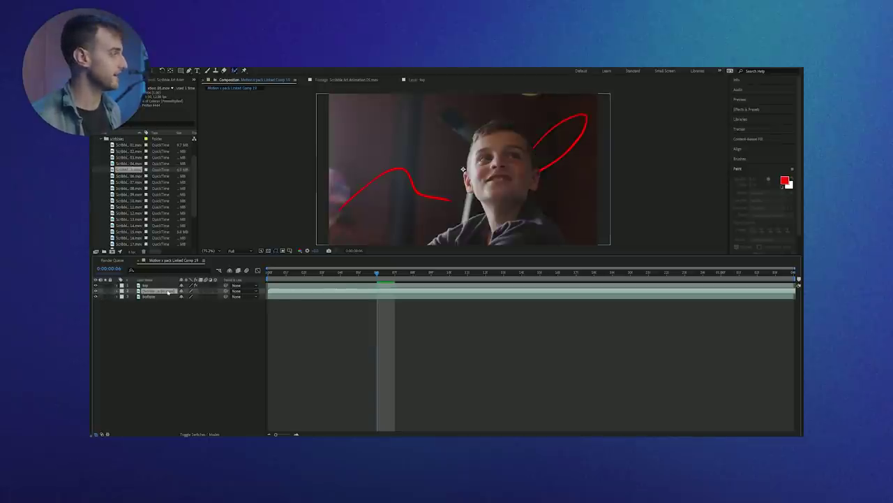
{"action": "key", "text": "s"}
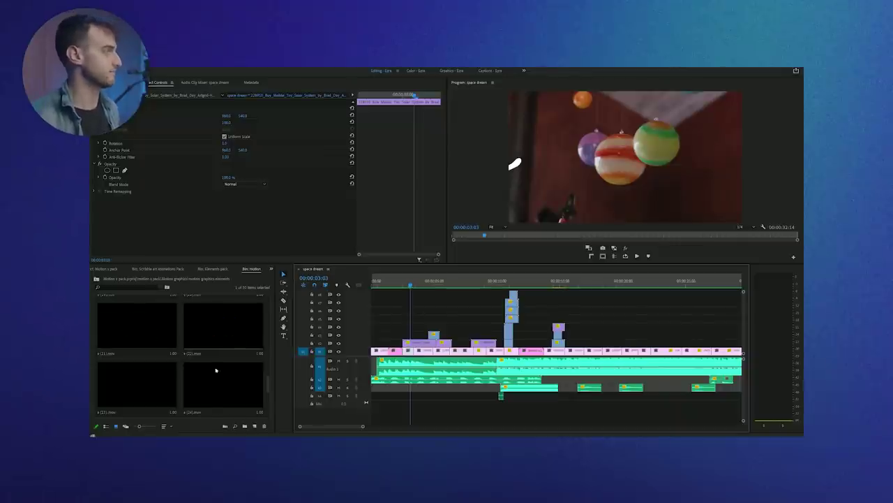
Step: Place the circle motion graphic over the hanging-planets shot and show its Effect Controls
{"action": "double_click", "coordinate": [145, 374]}
{"action": "left_click_drag", "start_coordinate": [261, 226], "coordinate": [433, 322]}
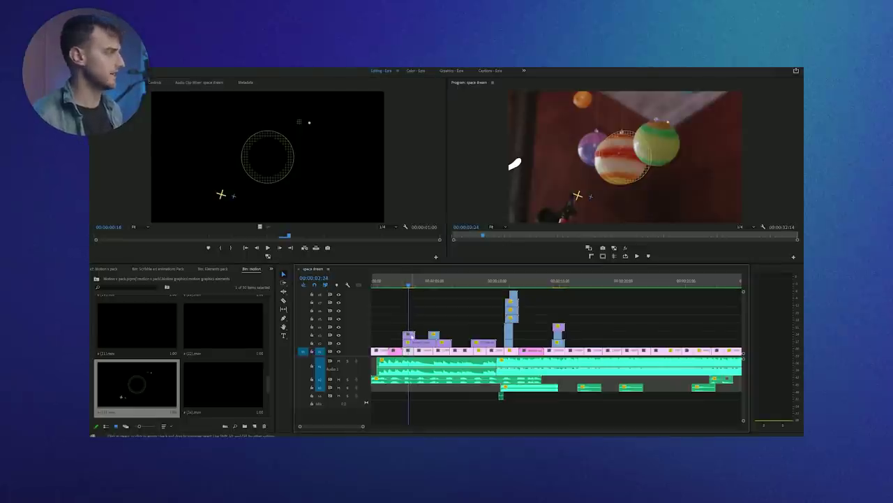
{"action": "left_click", "coordinate": [153, 84]}
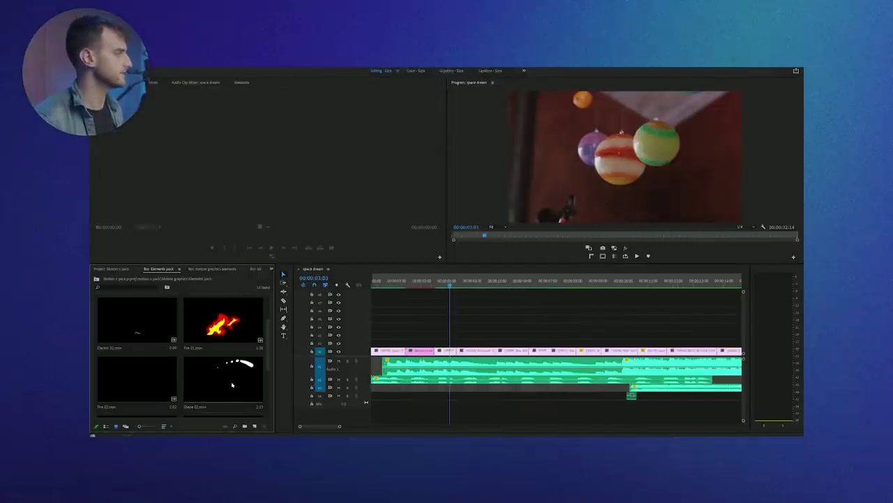
Step: Put the Shape 02 element on V2 near 3 seconds and scale it from 60 to 43
{"action": "double_click", "coordinate": [233, 383]}
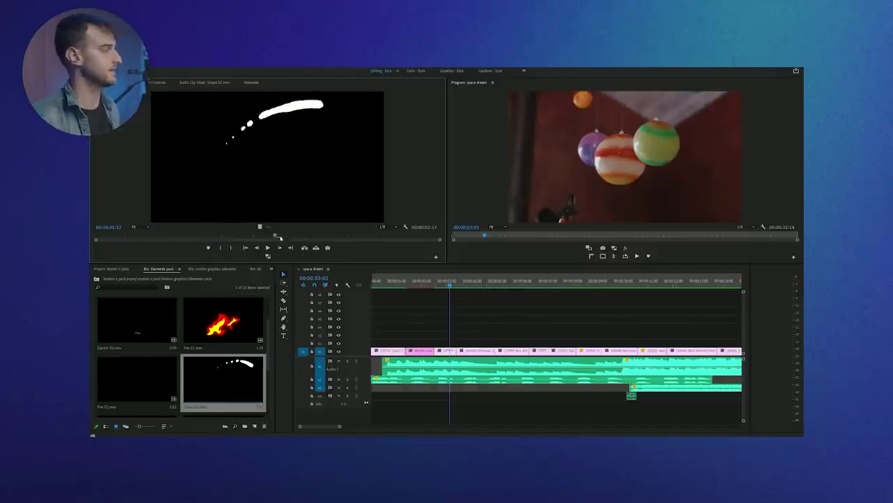
{"action": "left_click_drag", "start_coordinate": [260, 226], "coordinate": [468, 344]}
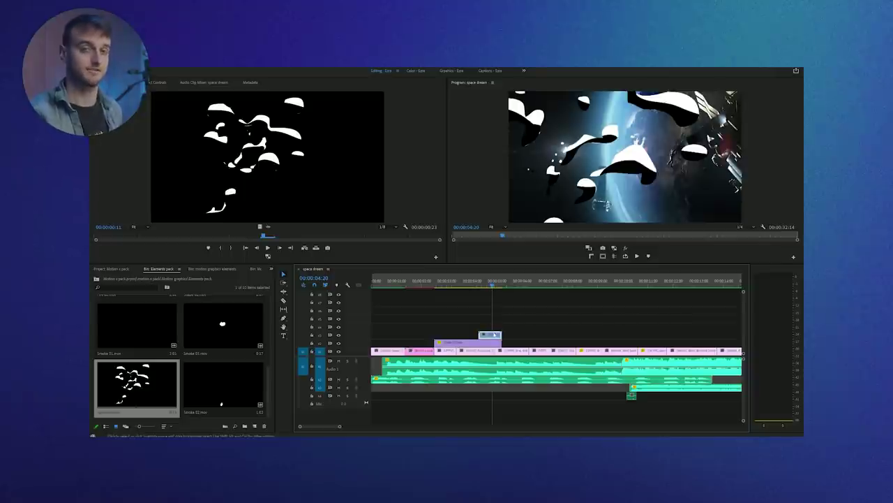
{"action": "left_click", "coordinate": [165, 83]}
{"action": "left_click_drag", "start_coordinate": [227, 120], "coordinate": [208, 121]}
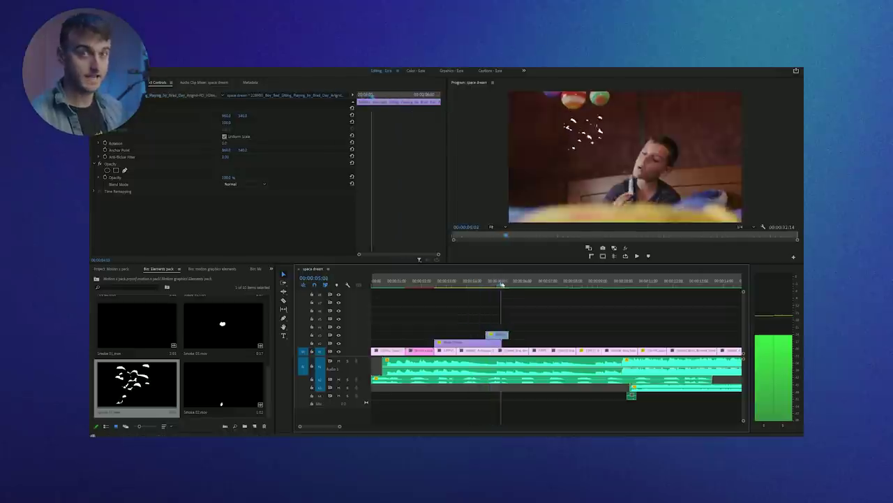
Step: Open the Scribble art animations Pack bin and select the face scribble clip near 6 seconds
{"action": "scroll", "coordinate": [210, 349], "scroll_direction": "up", "scroll_amount": 3}
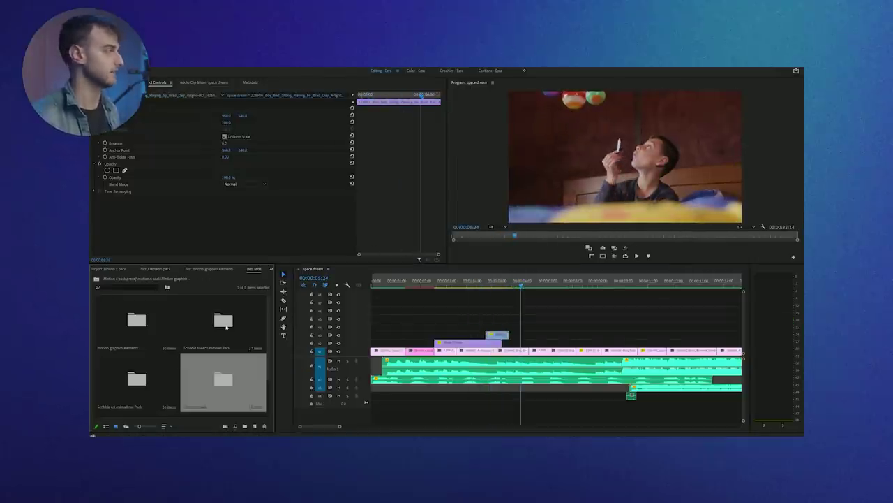
{"action": "double_click", "coordinate": [206, 330]}
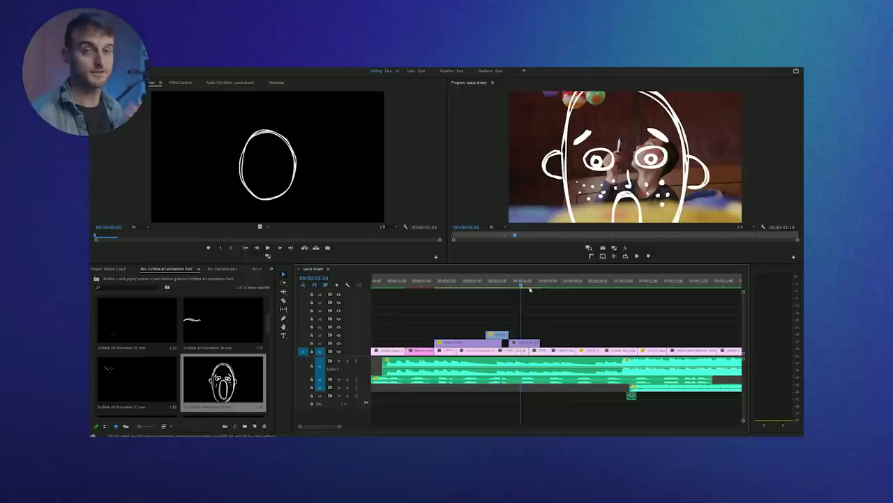
{"action": "left_click", "coordinate": [536, 342]}
{"action": "left_click", "coordinate": [181, 81]}
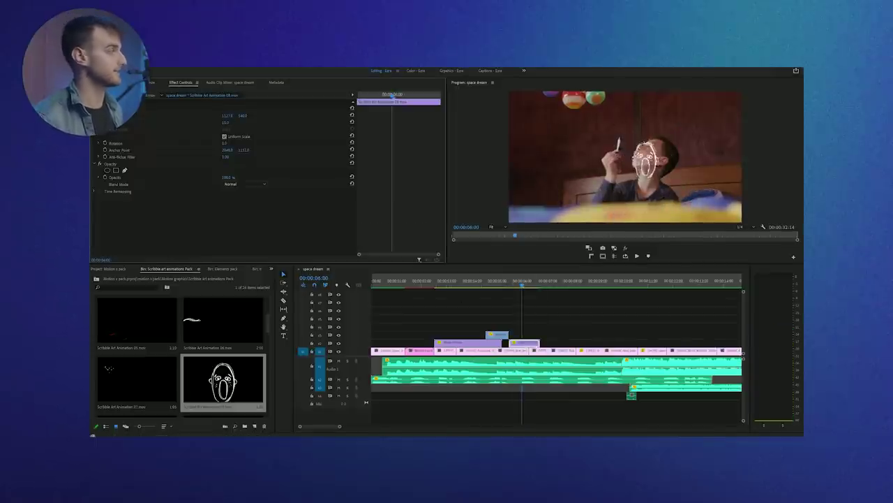
{"action": "left_click_drag", "start_coordinate": [522, 282], "coordinate": [503, 283]}
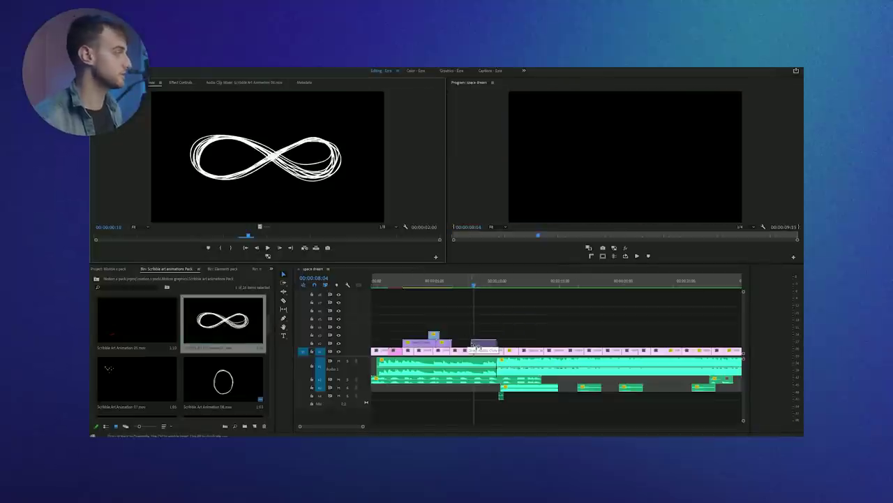
Step: Overlay the infinity scribble on the sleeping boy with Screen blend, 15° rotation, shifted left
{"action": "left_click_drag", "start_coordinate": [472, 345], "coordinate": [487, 344]}
{"action": "key", "text": "space"}
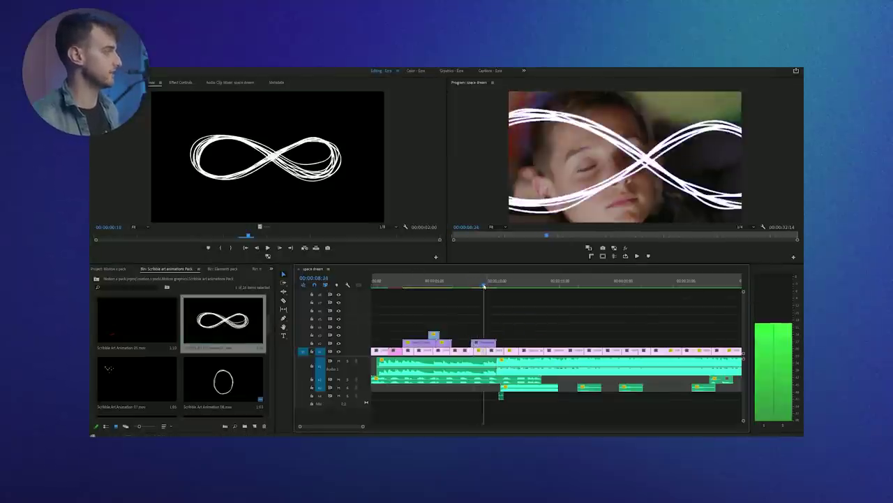
{"action": "key", "text": "shift+5"}
{"action": "left_click", "coordinate": [241, 184]}
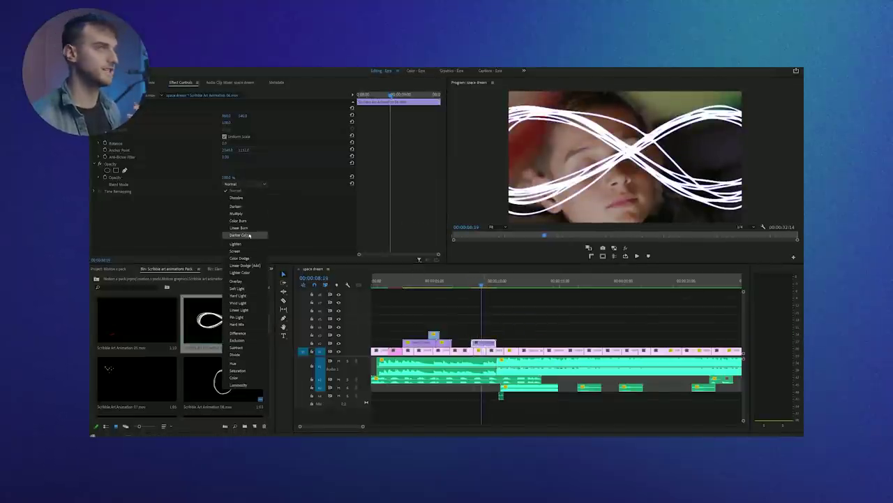
{"action": "left_click", "coordinate": [241, 245]}
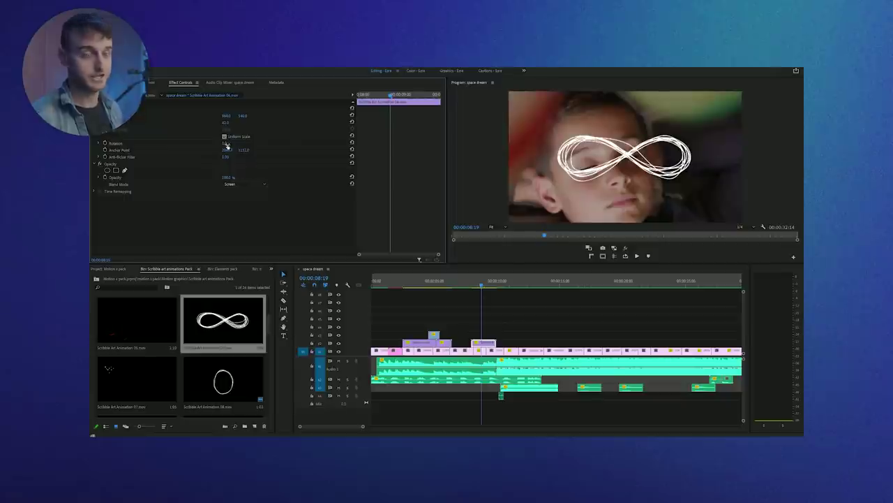
{"action": "left_click_drag", "start_coordinate": [226, 142], "coordinate": [234, 142]}
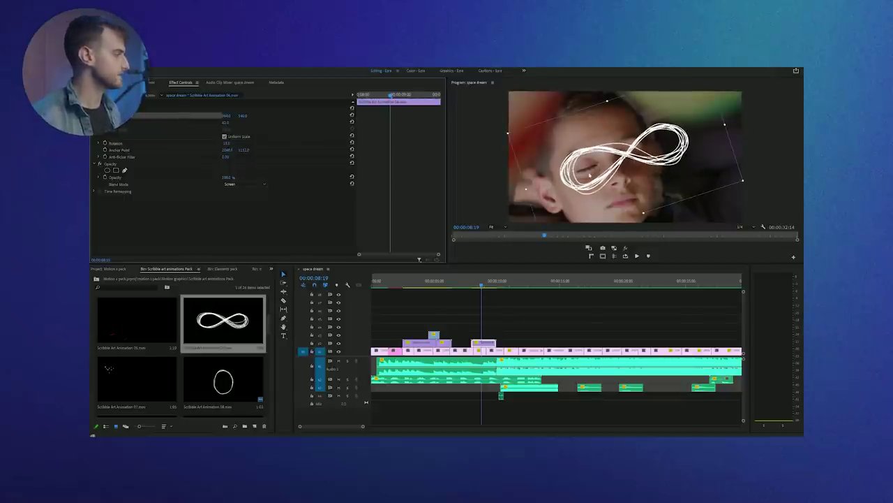
{"action": "left_click_drag", "start_coordinate": [590, 174], "coordinate": [573, 179]}
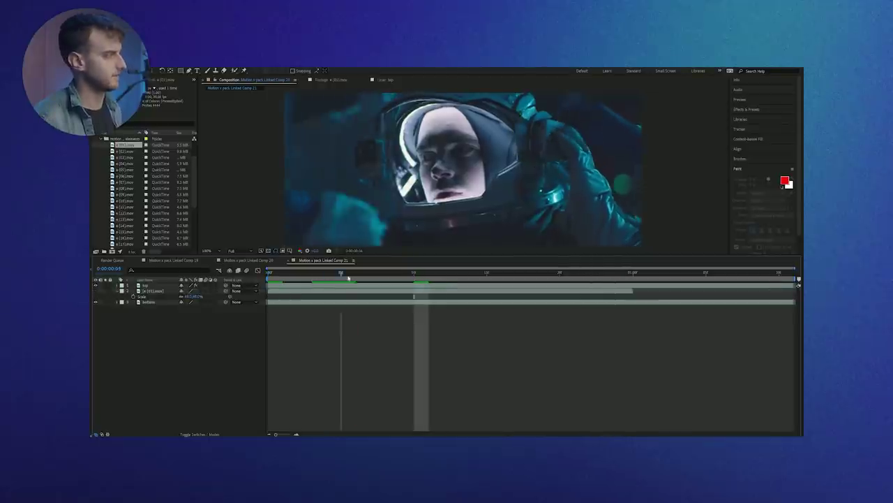
{"action": "left_click", "coordinate": [661, 279]}
{"action": "left_click_drag", "start_coordinate": [661, 279], "coordinate": [719, 277]}
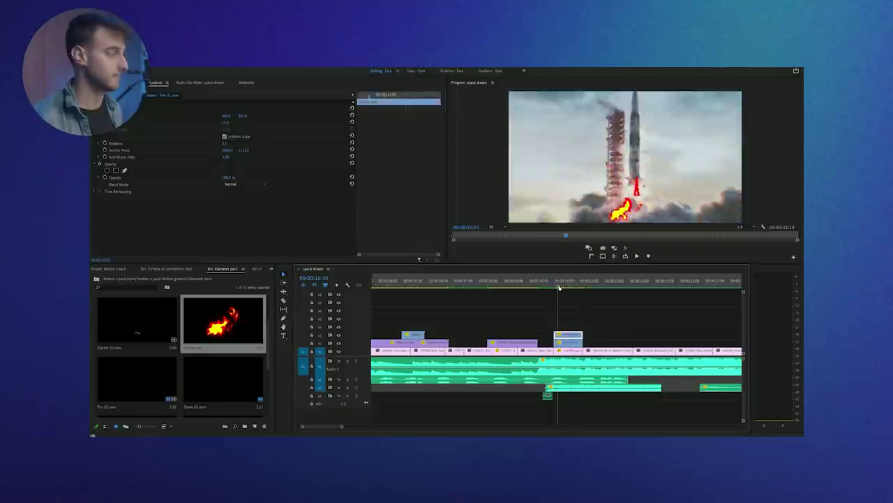
Step: Stack a smoke element above the rocket launch around 11:13 and move the top overlay up one track
{"action": "left_click", "coordinate": [582, 314]}
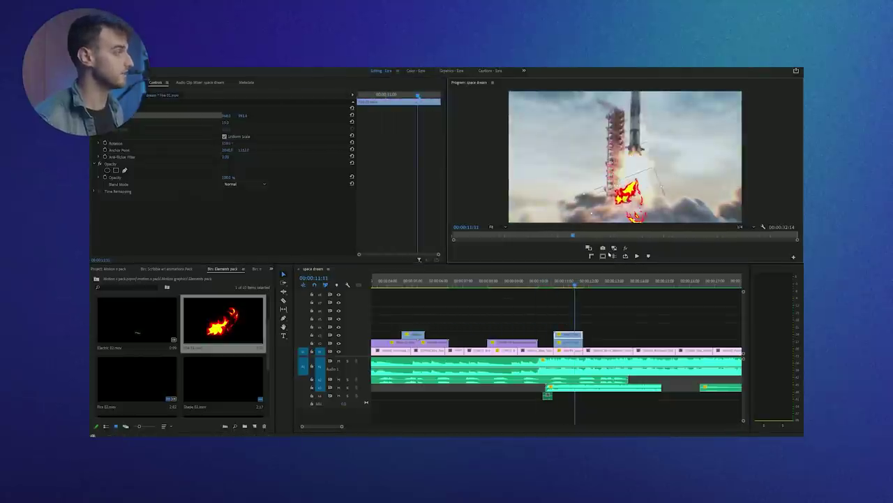
{"action": "left_click", "coordinate": [573, 335]}
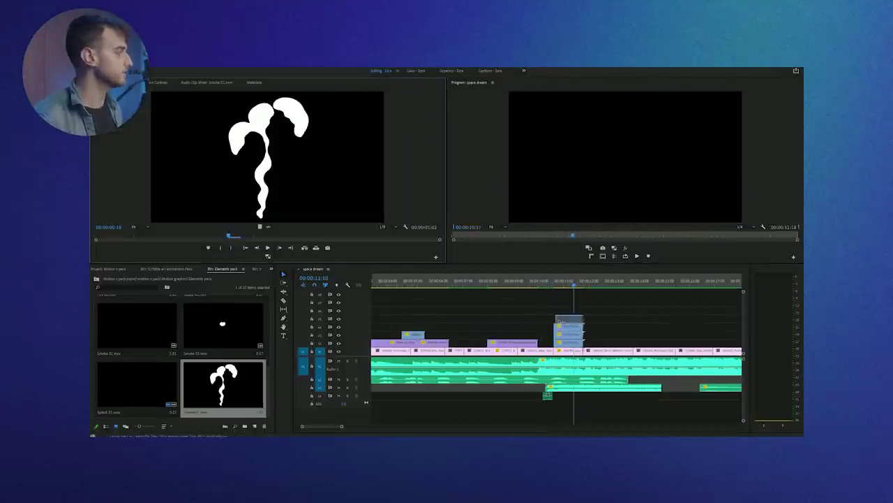
{"action": "left_click_drag", "start_coordinate": [559, 322], "coordinate": [569, 320]}
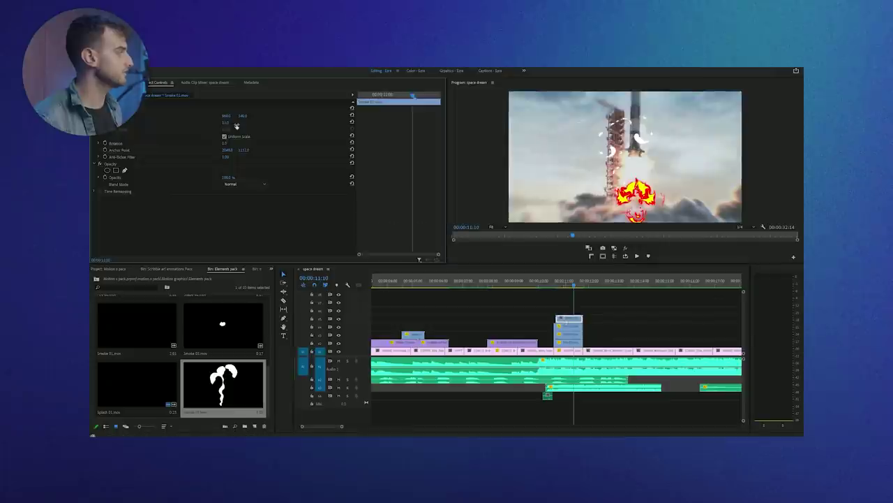
{"action": "left_click", "coordinate": [560, 282]}
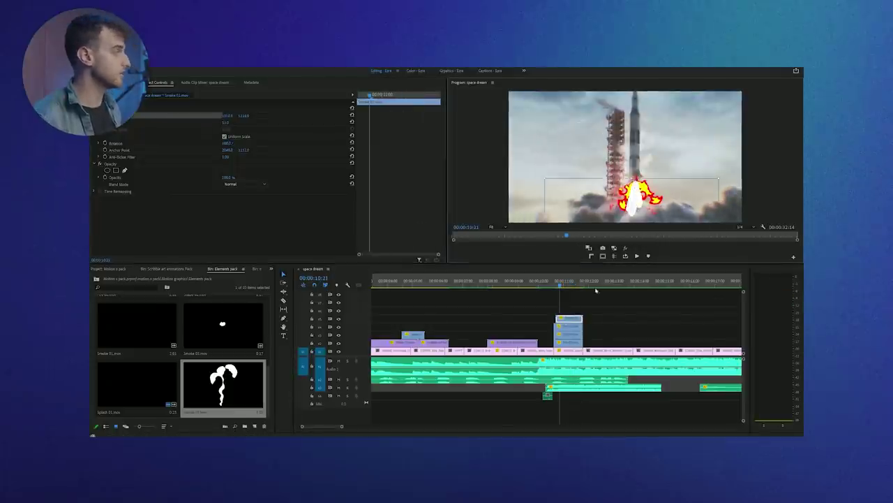
{"action": "left_click", "coordinate": [569, 283]}
{"action": "left_click", "coordinate": [599, 327]}
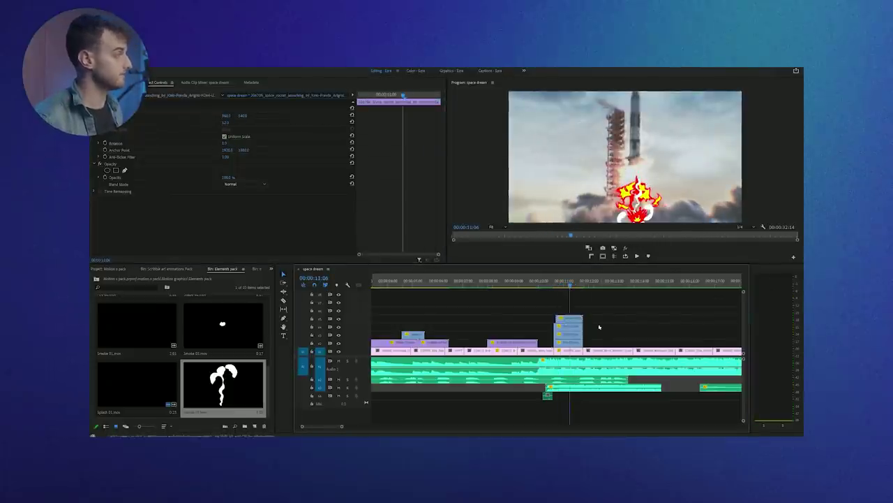
{"action": "key", "text": "alt+Up"}
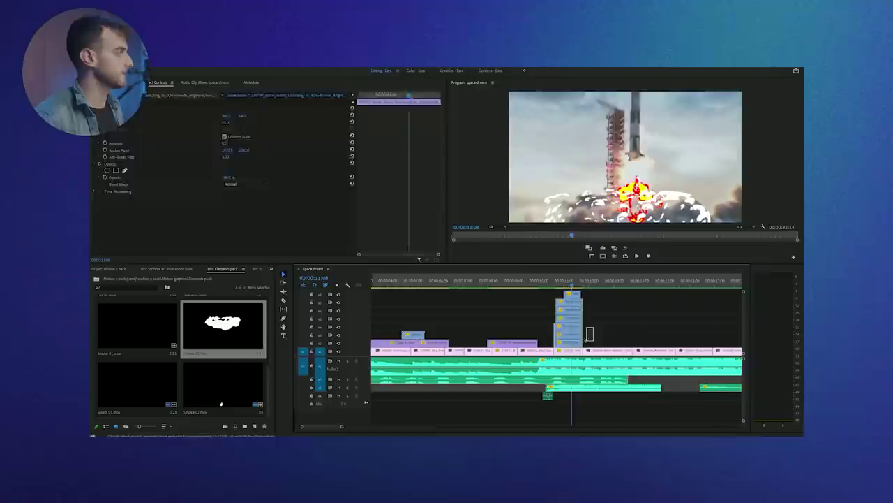
Step: Check the astronaut's rotoscoped glove, then add a white scribble layer and preview from the start
{"action": "right_click", "coordinate": [613, 344]}
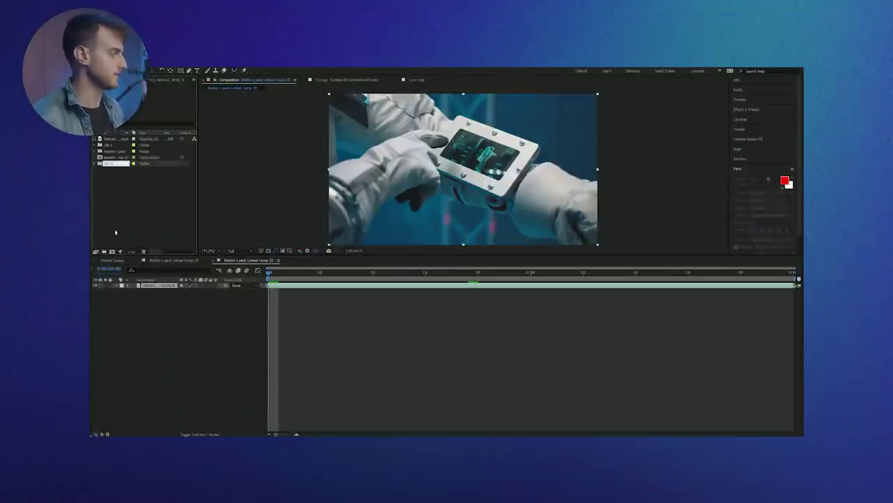
{"action": "left_click", "coordinate": [162, 286]}
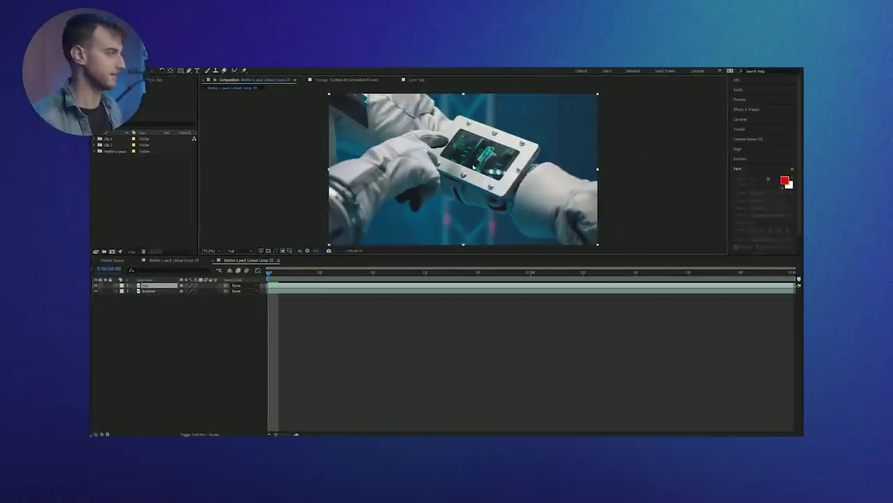
{"action": "double_click", "coordinate": [163, 286]}
{"action": "left_click", "coordinate": [234, 79]}
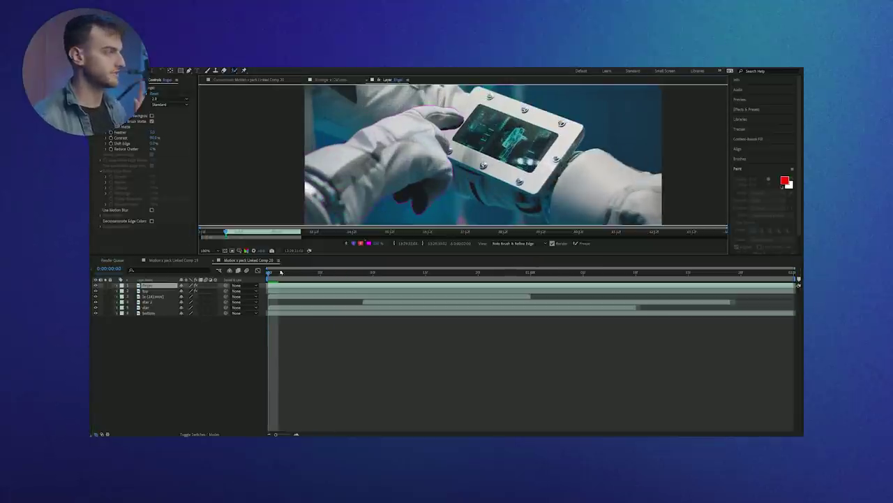
{"action": "left_click", "coordinate": [258, 81]}
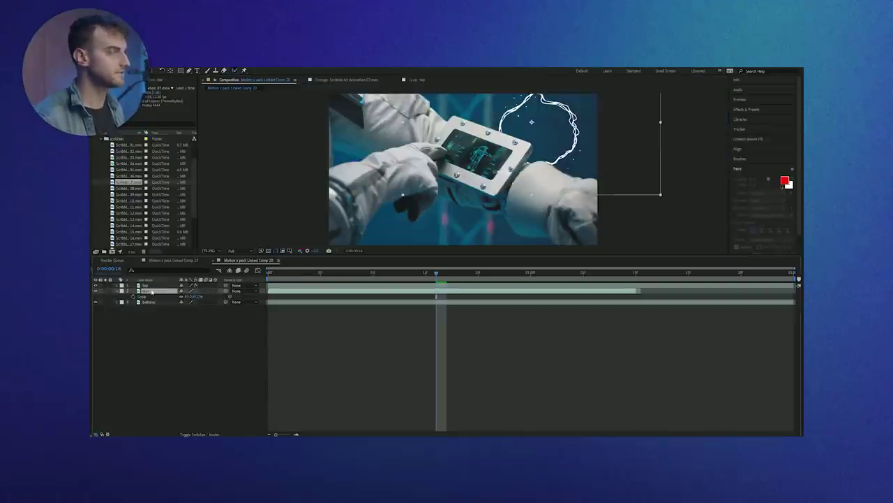
{"action": "key", "text": "ctrl+d"}
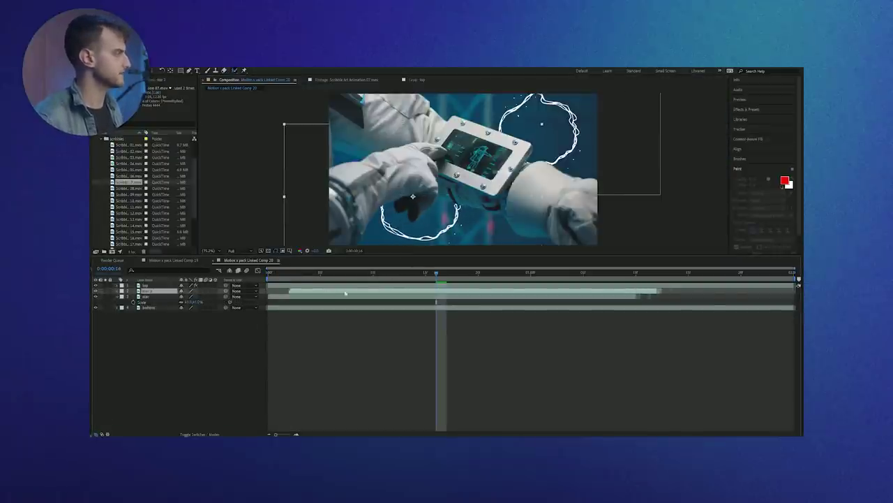
{"action": "key", "text": "Home"}
{"action": "key", "text": "space"}
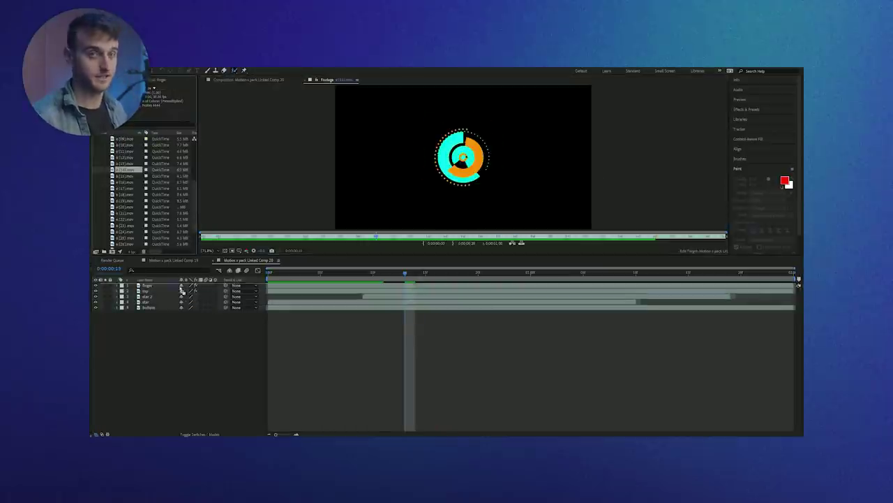
Step: Add the cyan-orange HUD ring layer, adjust its scale, make it 3D, and preview
{"action": "key", "text": "ctrl+slash"}
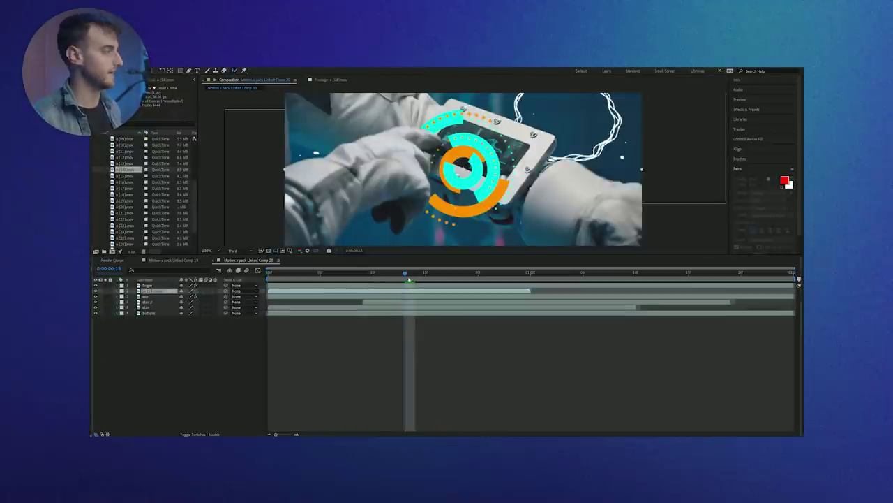
{"action": "key", "text": "s"}
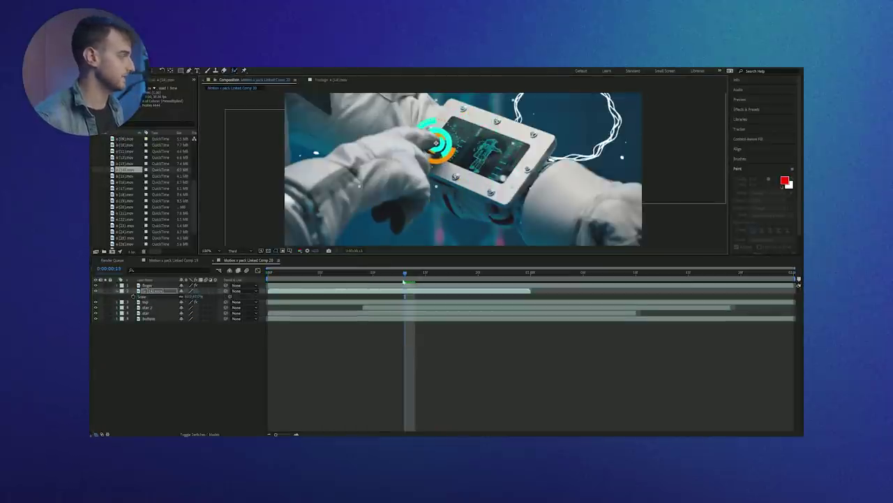
{"action": "left_click", "coordinate": [215, 291]}
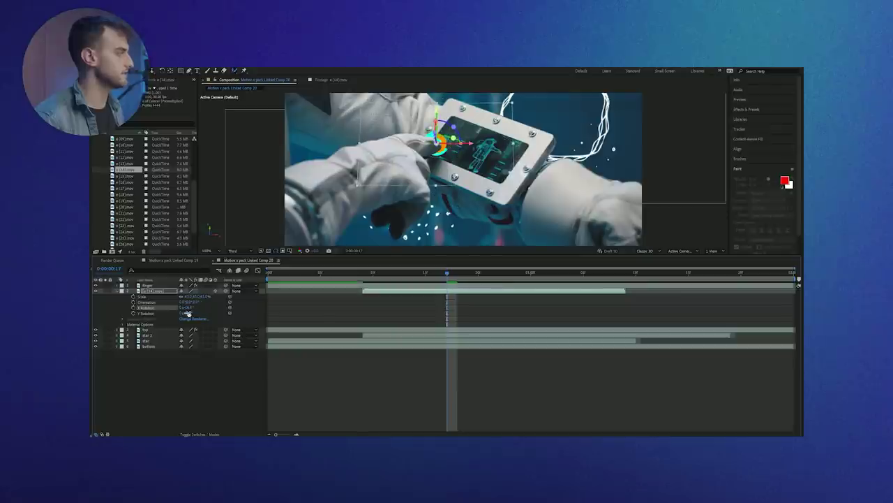
{"action": "key", "text": "space"}
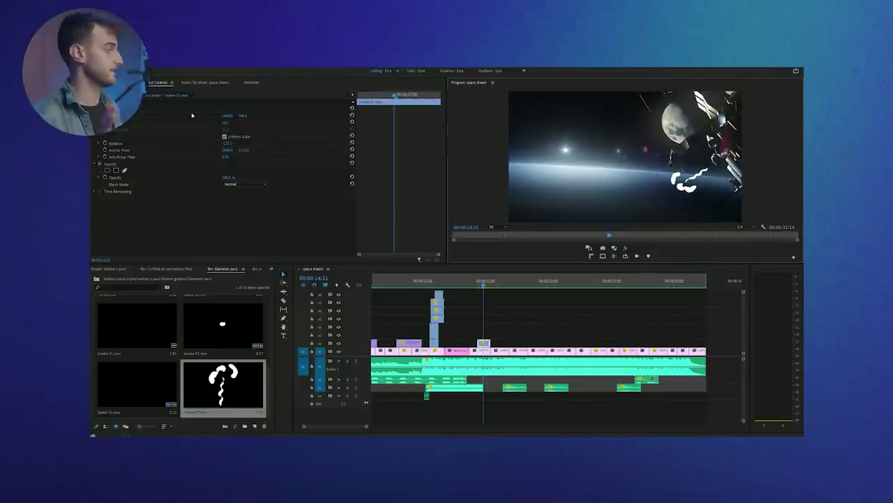
Step: Insert the Smoke clip at the playhead, reduce its Scale, and set its Blend Mode to Screen
{"action": "double_click", "coordinate": [222, 323]}
{"action": "key", "text": "period"}
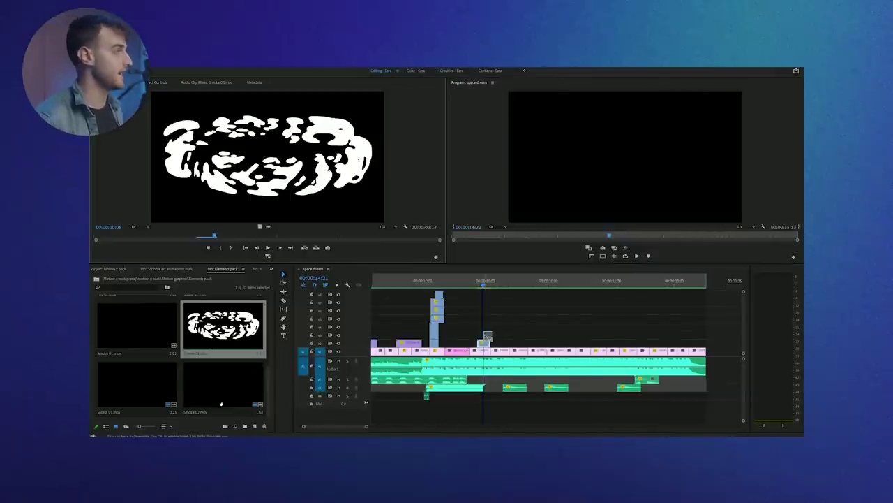
{"action": "left_click", "coordinate": [485, 336]}
{"action": "left_click_drag", "start_coordinate": [225, 122], "coordinate": [231, 123]}
{"action": "left_click", "coordinate": [244, 184]}
{"action": "left_click", "coordinate": [245, 230]}
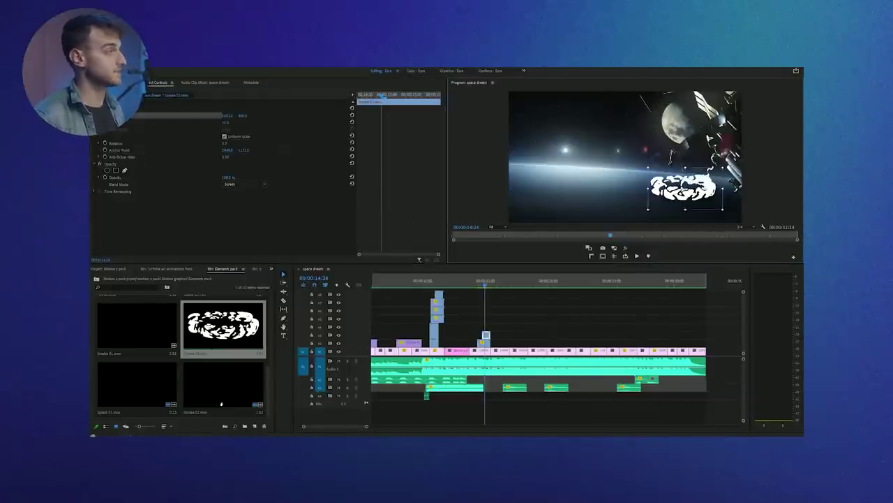
{"action": "left_click", "coordinate": [486, 338]}
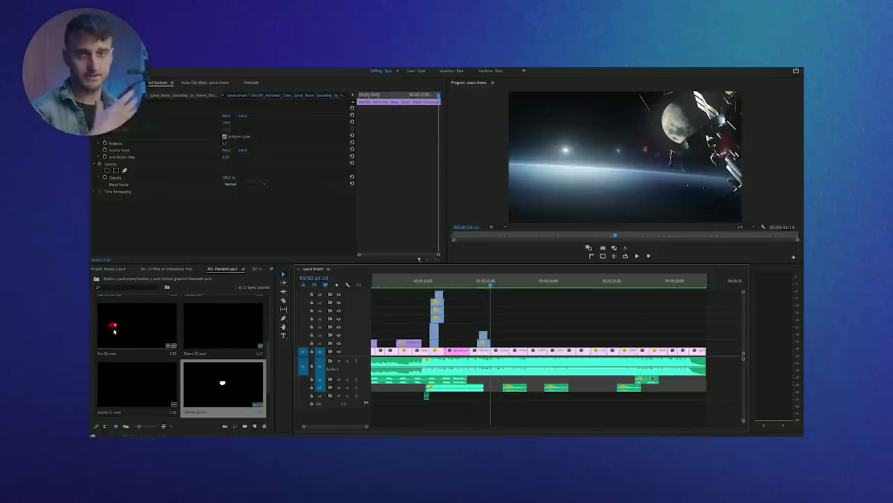
Step: Add the yellow ring from the NoGlow bin onto the bright star and play back the overlays
{"action": "scroll", "coordinate": [114, 331], "scroll_direction": "up", "scroll_amount": 3}
{"action": "double_click", "coordinate": [136, 322]}
{"action": "left_click", "coordinate": [165, 268]}
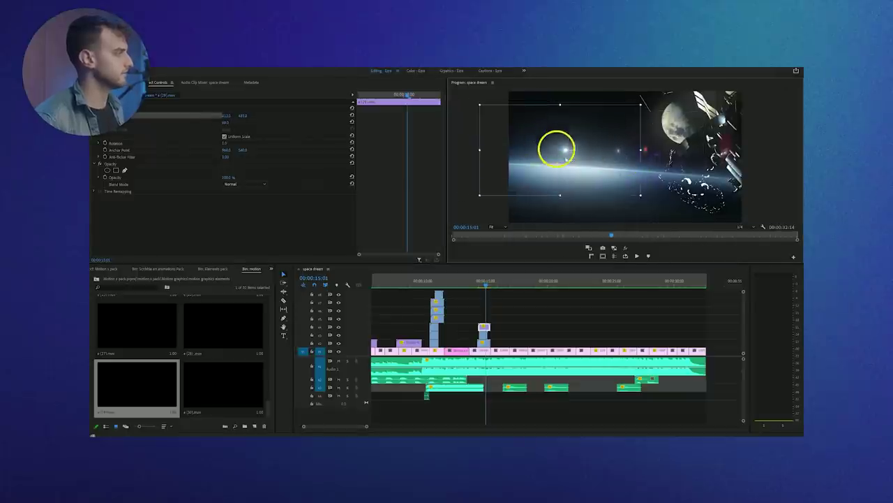
{"action": "left_click_drag", "start_coordinate": [556, 148], "coordinate": [566, 151]}
{"action": "left_click", "coordinate": [478, 286]}
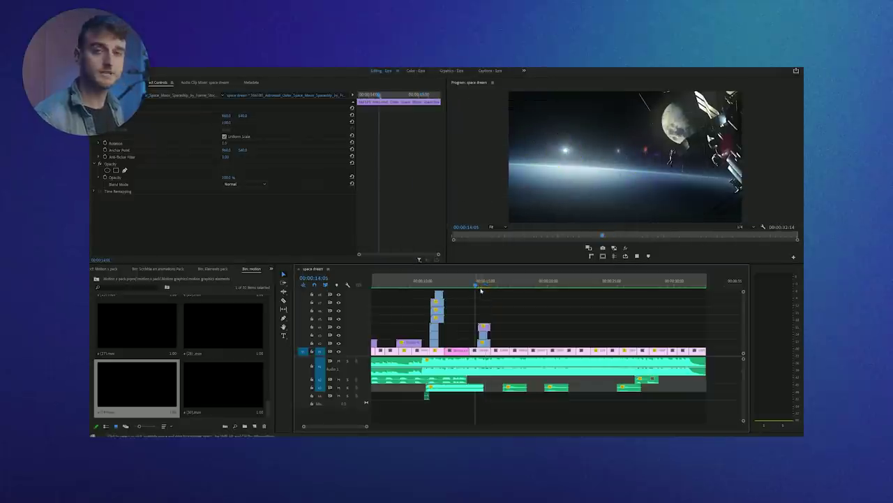
{"action": "key", "text": "space"}
{"action": "key", "text": "space"}
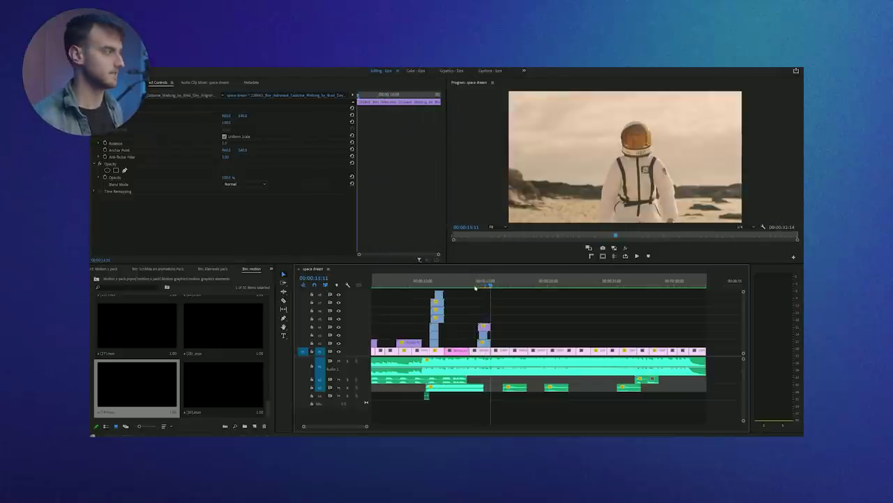
{"action": "left_click", "coordinate": [475, 286]}
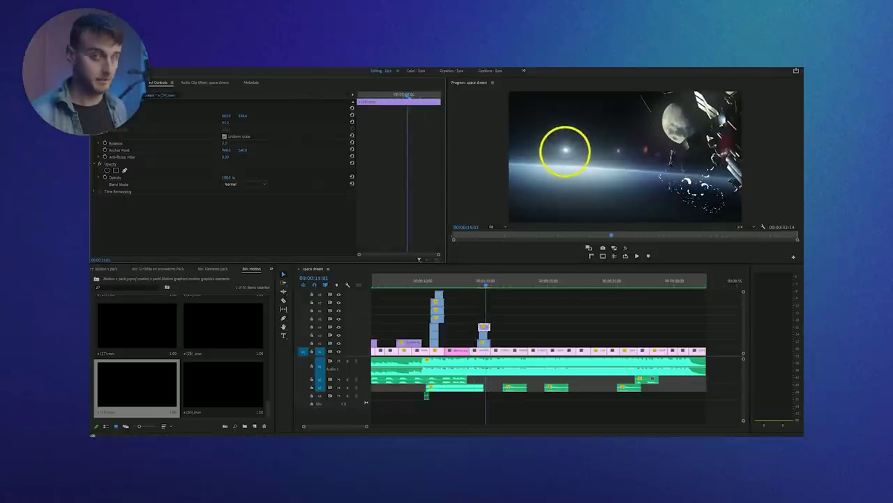
{"action": "key", "text": "space"}
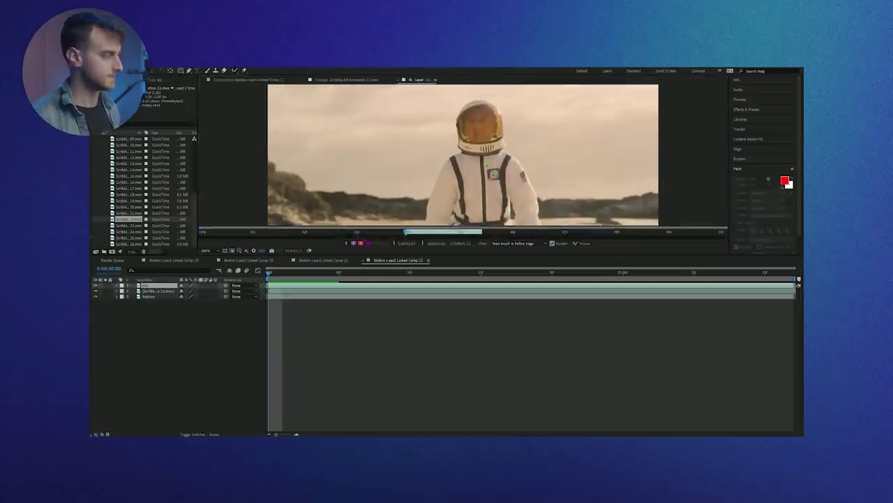
Step: Paint Roto Brush strokes over the astronaut's chest and suit to refine the cutout
{"action": "scroll", "coordinate": [464, 155], "scroll_direction": "up", "scroll_amount": 5}
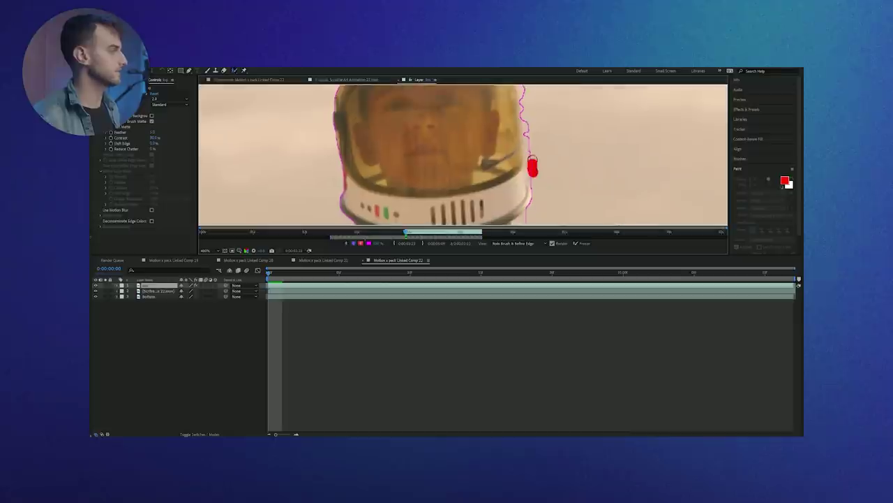
{"action": "left_click_drag", "start_coordinate": [416, 143], "coordinate": [412, 70]}
{"action": "left_click_drag", "start_coordinate": [479, 175], "coordinate": [523, 199]}
{"action": "scroll", "coordinate": [370, 178], "scroll_direction": "down", "scroll_amount": 5}
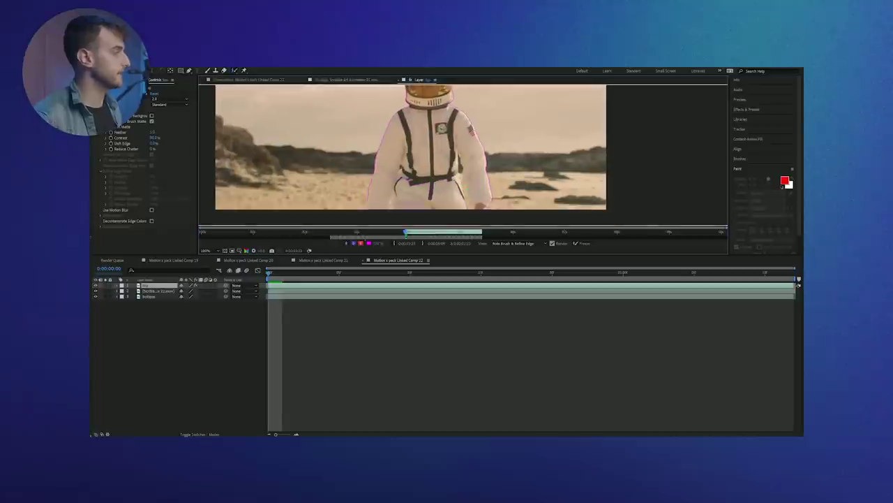
Step: Back in the composition, preview the scribble, reveal its Scale, and turn the beach background on
{"action": "left_click", "coordinate": [273, 275]}
{"action": "key", "text": "space"}
{"action": "key", "text": "s"}
{"action": "left_click", "coordinate": [96, 296]}
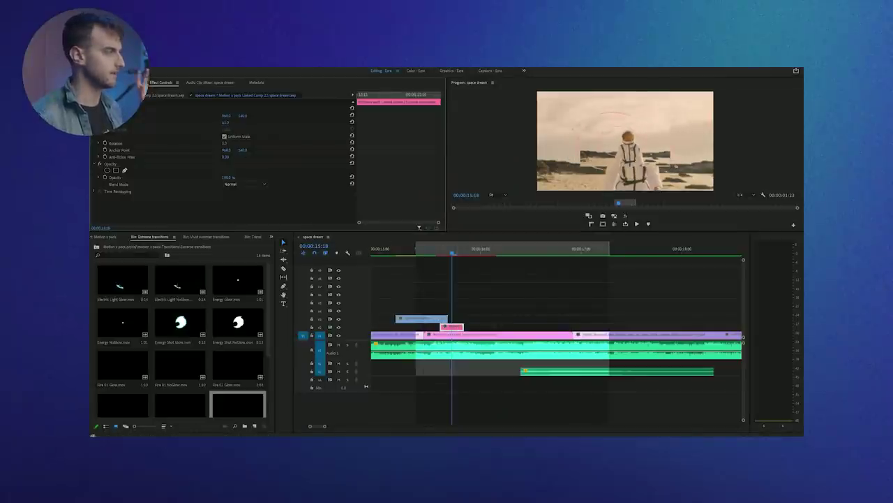
Step: Review the pink scribble ring, scrub to the astronaut-on-Mars shot, and reorder its comp layers
{"action": "key", "text": "space"}
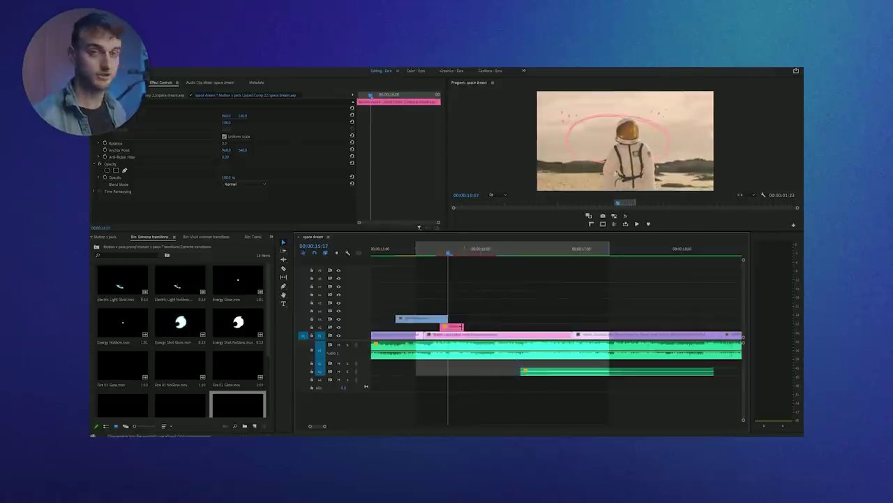
{"action": "left_click", "coordinate": [458, 326]}
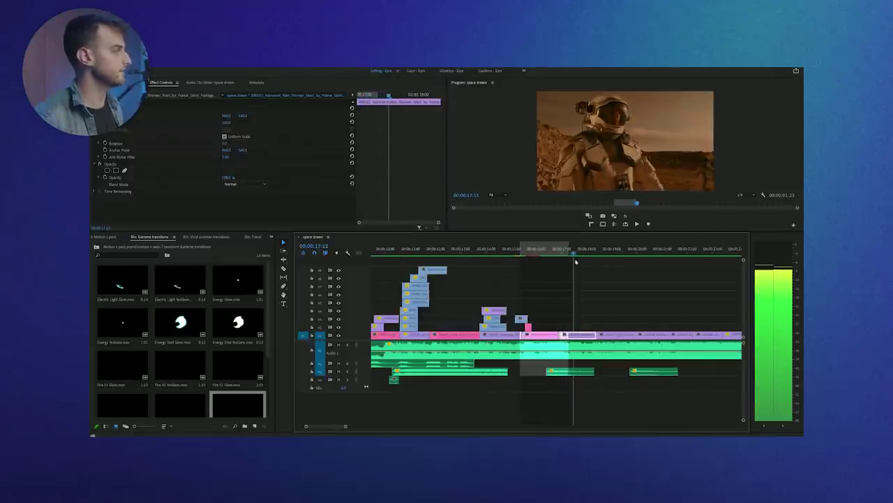
{"action": "left_click", "coordinate": [562, 260]}
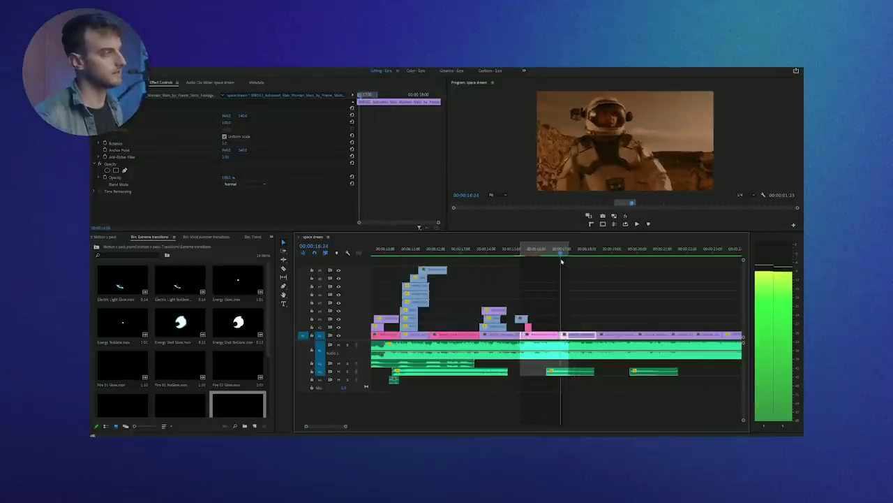
{"action": "left_click_drag", "start_coordinate": [562, 259], "coordinate": [575, 260]}
{"action": "scroll", "coordinate": [629, 322], "scroll_direction": "up", "scroll_amount": 2}
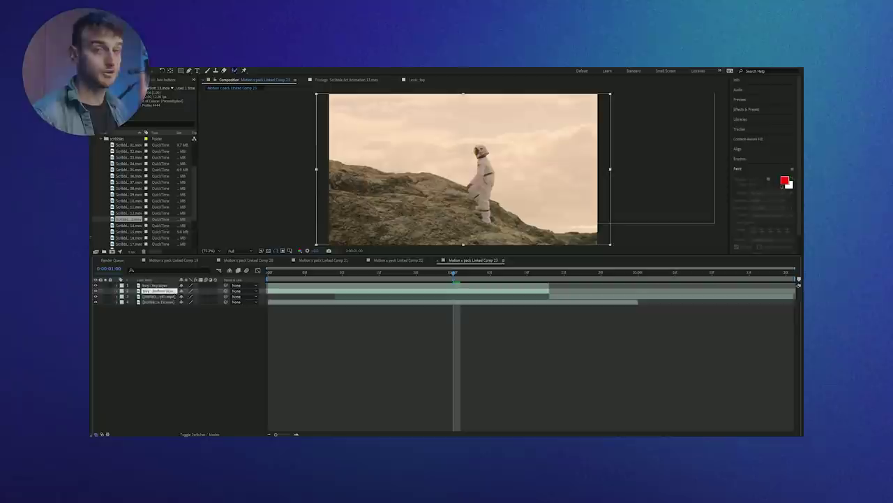
{"action": "left_click_drag", "start_coordinate": [163, 289], "coordinate": [164, 302]}
Step: Select the boy - top layer and open it in the Layer panel for Roto Brush work
{"action": "left_click", "coordinate": [157, 285]}
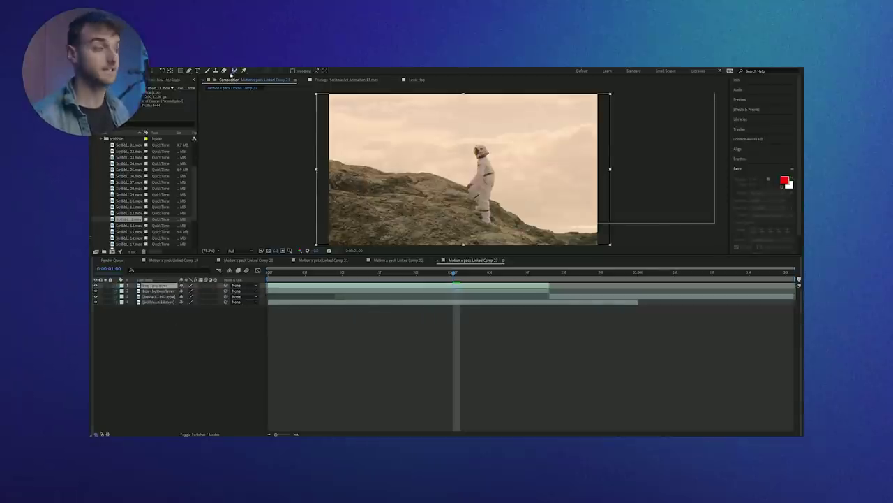
{"action": "double_click", "coordinate": [157, 286]}
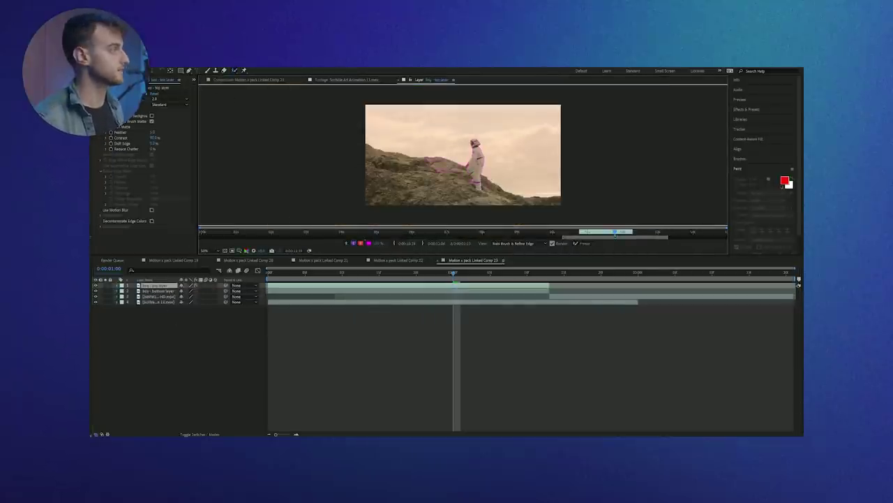
{"action": "scroll", "coordinate": [463, 155], "scroll_direction": "up", "scroll_amount": 2}
{"action": "scroll", "coordinate": [434, 150], "scroll_direction": "down", "scroll_amount": 2}
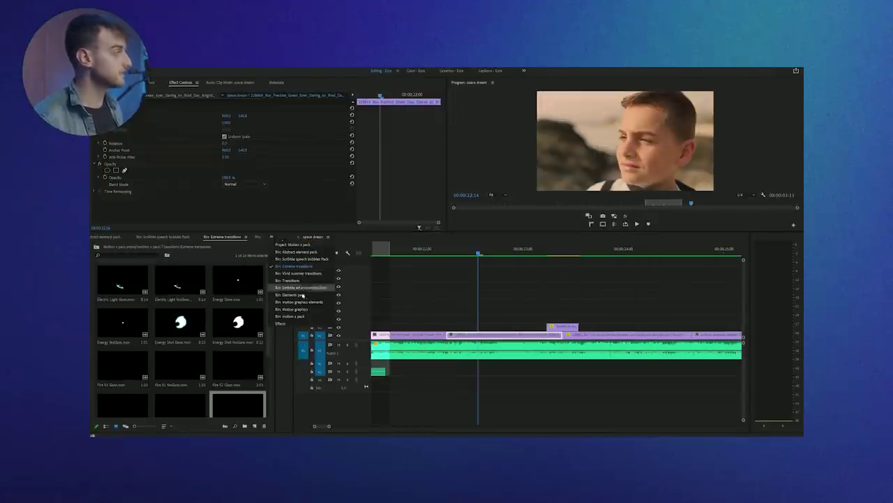
Step: From Motion graphics > Scribble art animations Pack, place the star scribble above the boy's clip
{"action": "left_click", "coordinate": [300, 309]}
{"action": "double_click", "coordinate": [160, 327]}
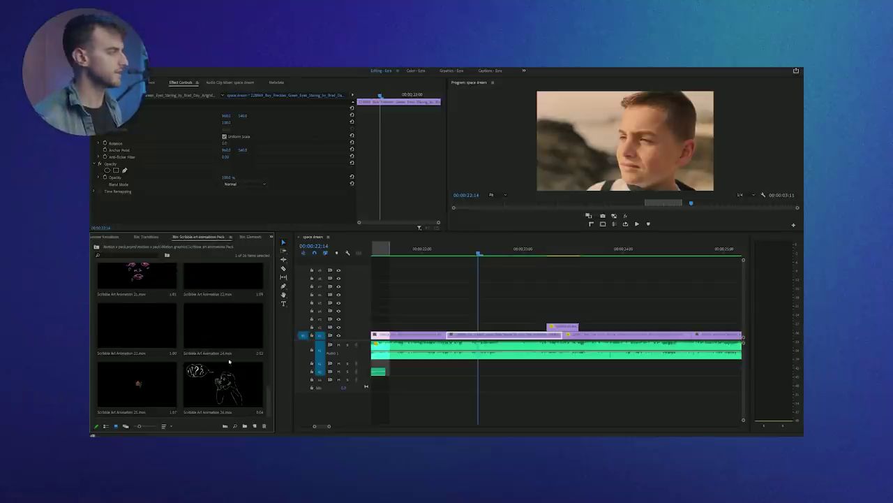
{"action": "scroll", "coordinate": [227, 354], "scroll_direction": "up", "scroll_amount": 5}
{"action": "scroll", "coordinate": [209, 335], "scroll_direction": "up", "scroll_amount": 4}
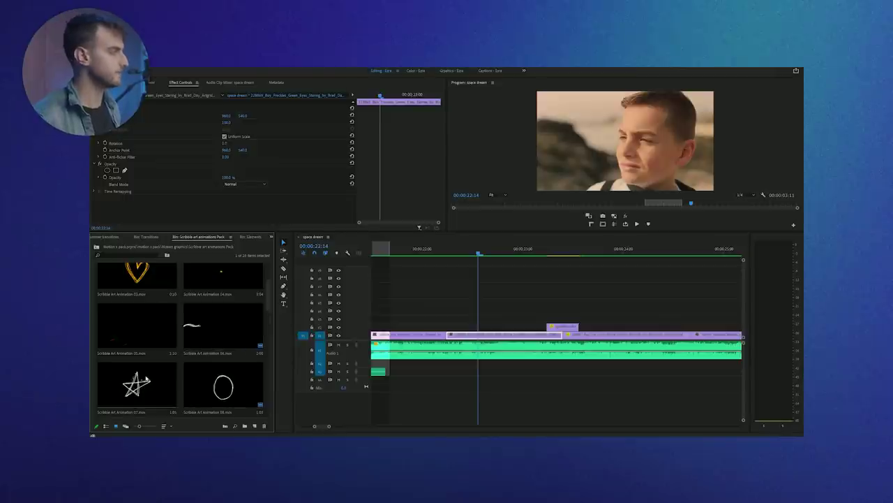
{"action": "left_click_drag", "start_coordinate": [146, 379], "coordinate": [443, 325]}
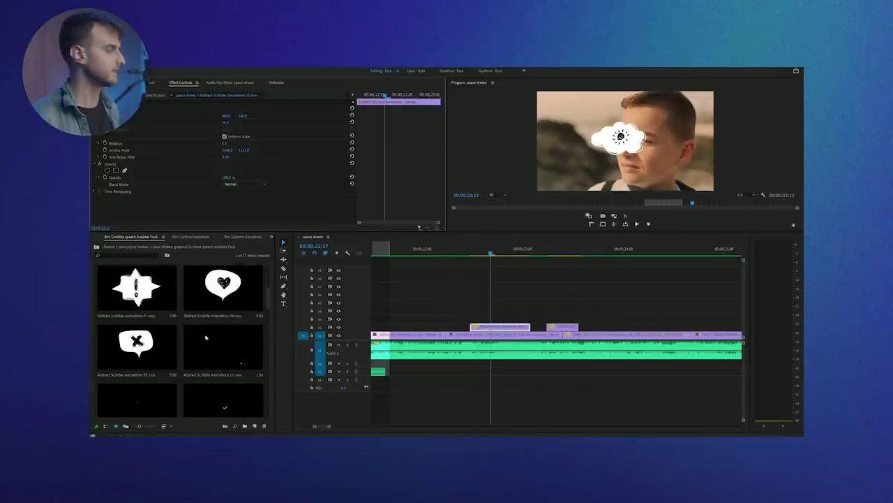
Step: Select the star scribble clip and its Position property in Effect Controls
{"action": "scroll", "coordinate": [223, 287], "scroll_direction": "up", "scroll_amount": 3}
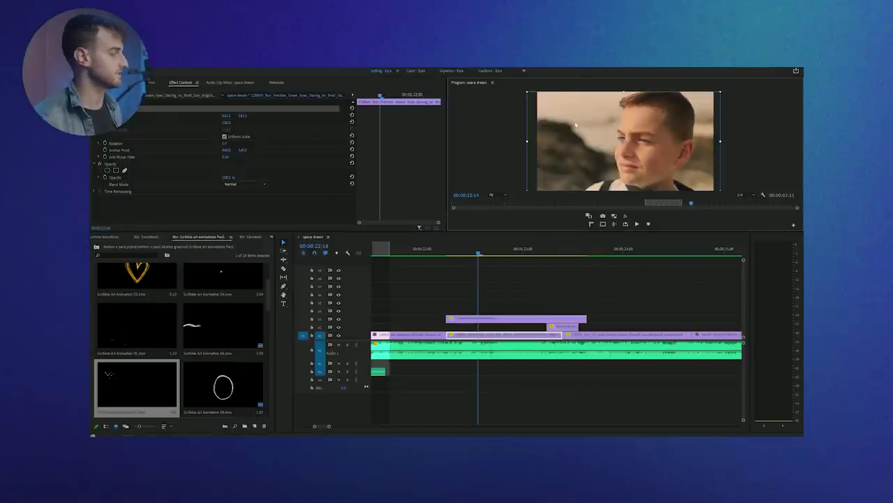
{"action": "left_click", "coordinate": [210, 118]}
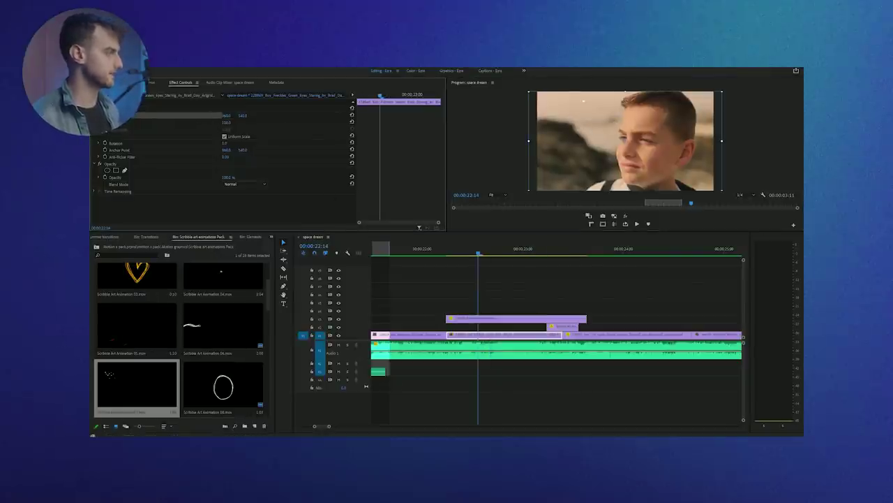
{"action": "left_click", "coordinate": [489, 321]}
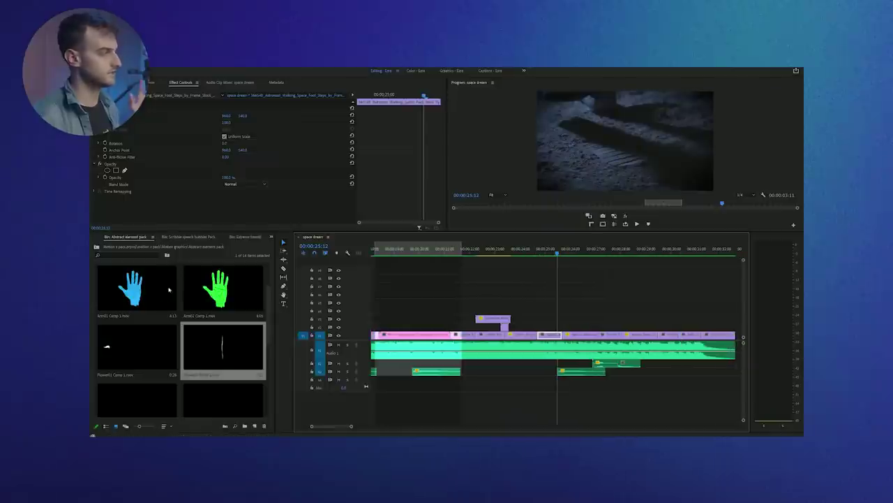
Step: From the Elements bin, rotate the Smoke 01 overlay to 50° and shift it slightly down-left
{"action": "left_click", "coordinate": [200, 238]}
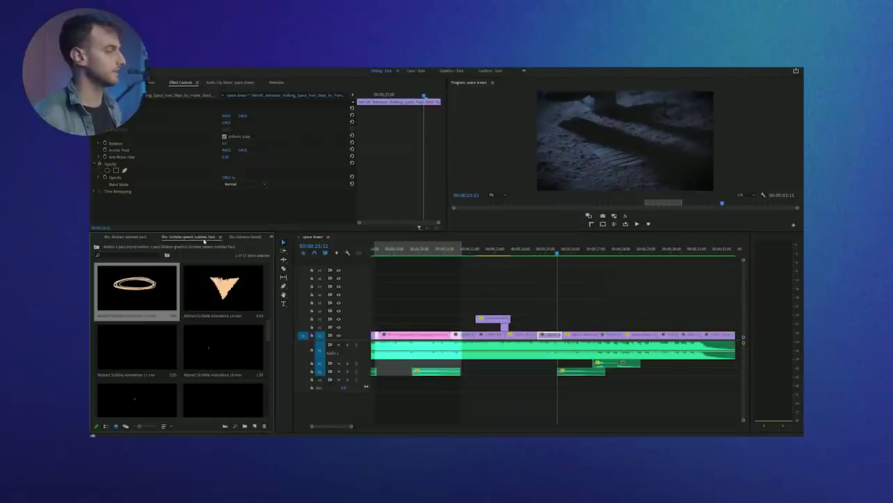
{"action": "left_click", "coordinate": [243, 237]}
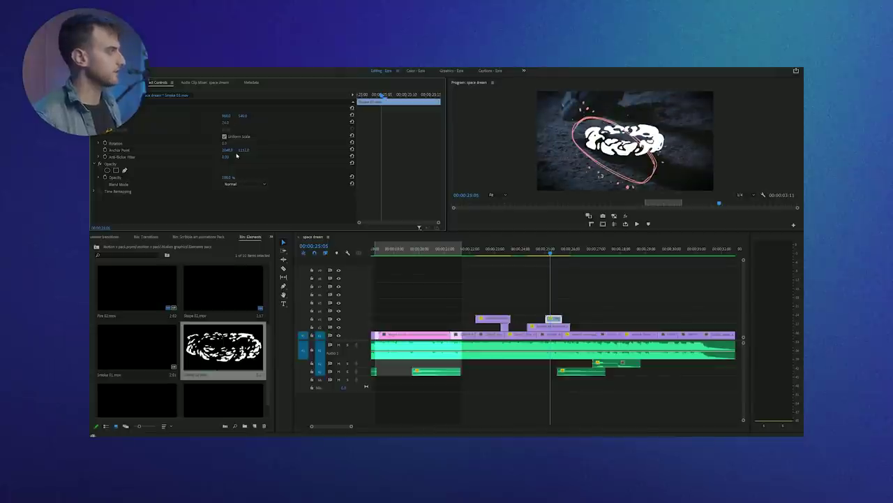
{"action": "left_click_drag", "start_coordinate": [224, 143], "coordinate": [251, 142]}
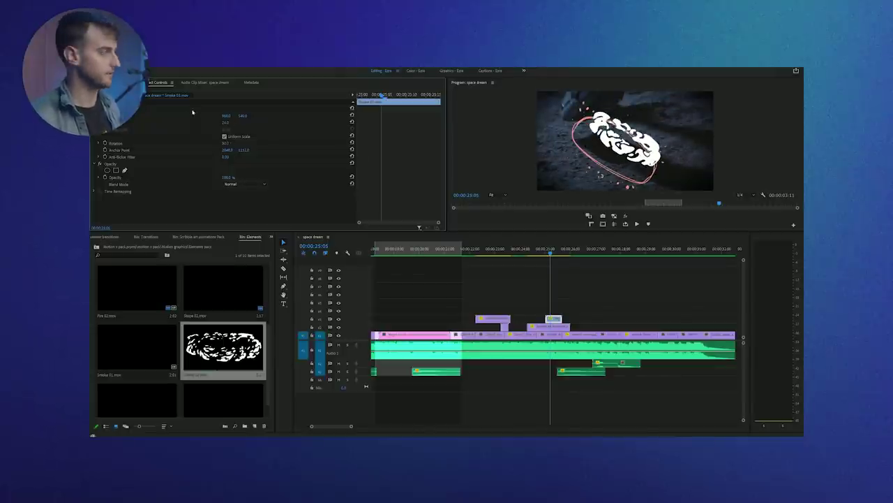
{"action": "left_click_drag", "start_coordinate": [625, 140], "coordinate": [611, 146]}
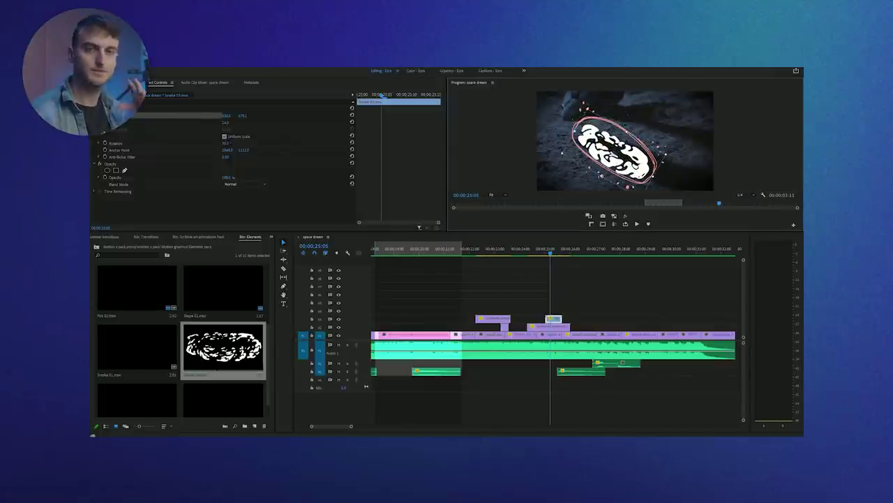
Step: Play back the smoke overlay from just before it, then zoom the timeline out
{"action": "left_click", "coordinate": [525, 249]}
{"action": "key", "text": "space"}
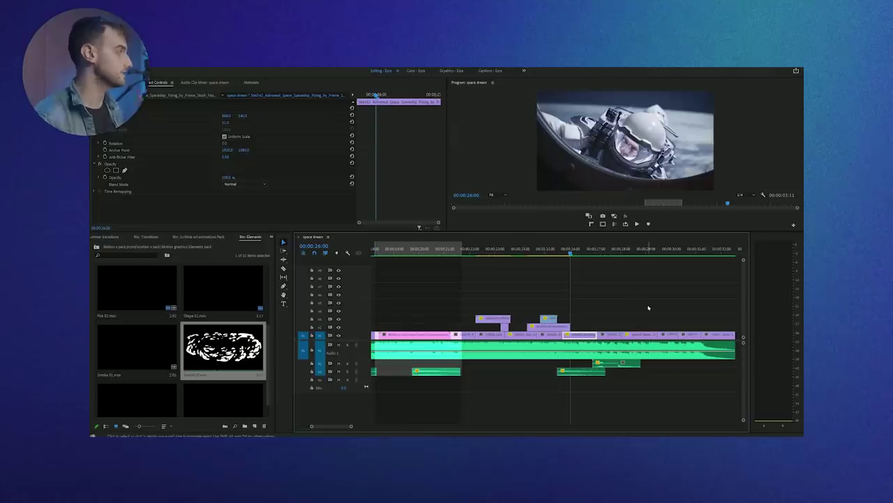
{"action": "left_click", "coordinate": [649, 308]}
{"action": "key", "text": "minus"}
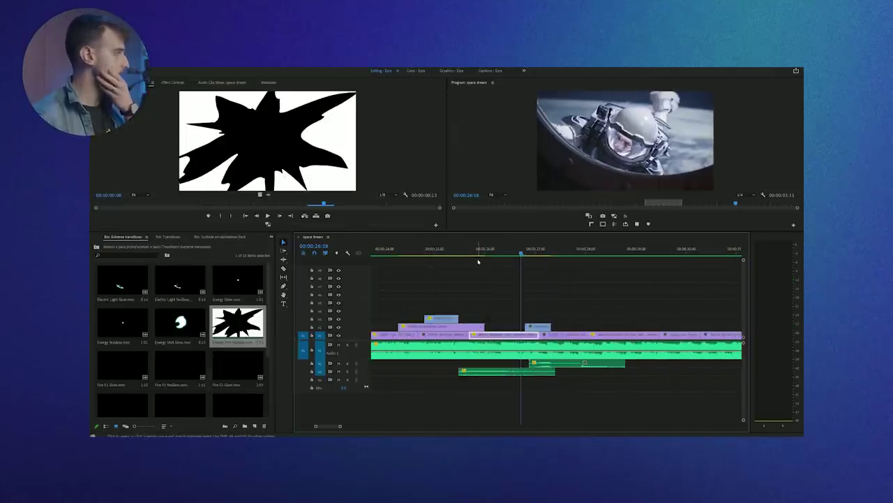
Step: Play the transition, then replay it from just before
{"action": "key", "text": "space"}
{"action": "left_click", "coordinate": [514, 252]}
{"action": "key", "text": "space"}
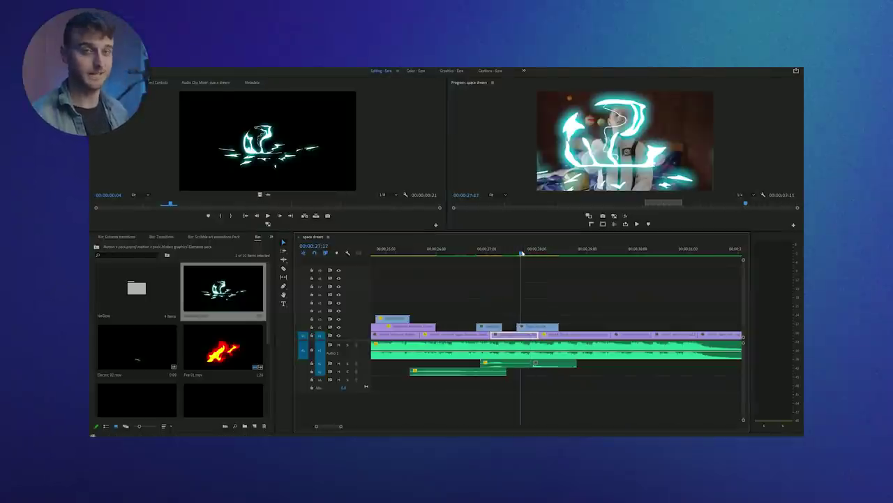
Step: Shift the electric graphic clip earlier on the timeline and show its Motion properties
{"action": "left_click", "coordinate": [557, 274]}
{"action": "key", "text": "="}
{"action": "key", "text": "="}
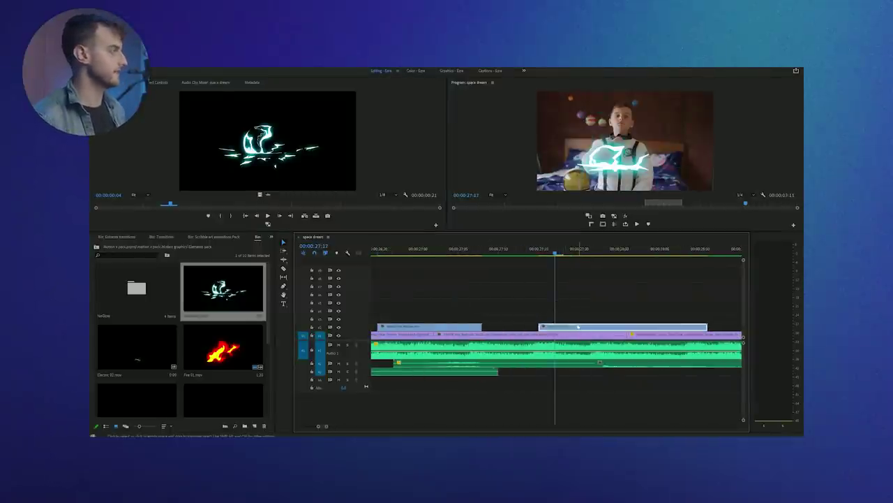
{"action": "left_click_drag", "start_coordinate": [578, 325], "coordinate": [522, 326]}
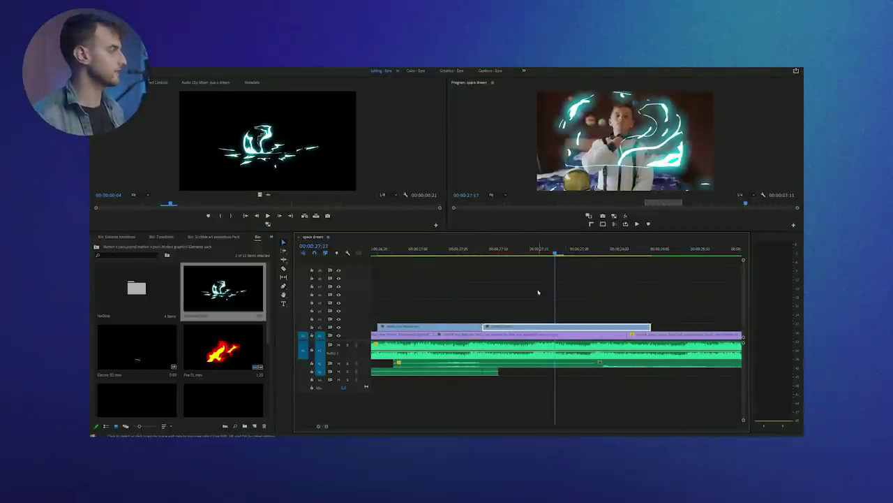
{"action": "left_click", "coordinate": [156, 83]}
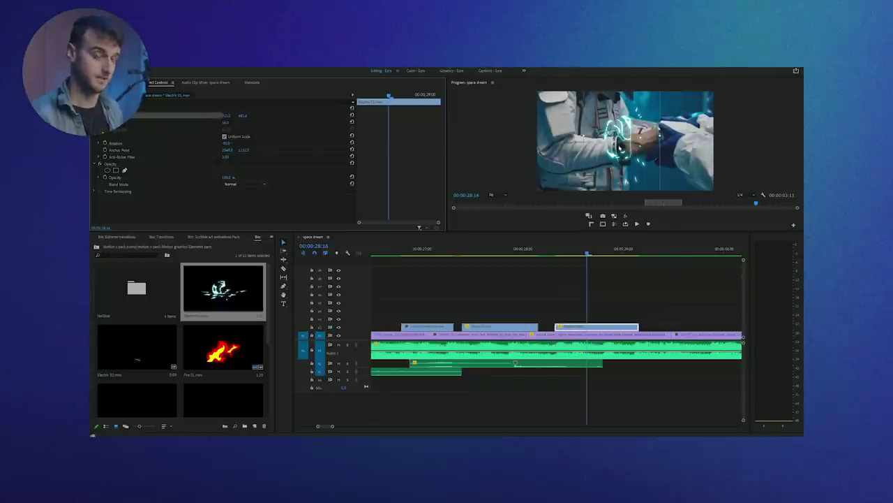
Step: Position Electric 01 on the astronaut's hand and scale it to 23%
{"action": "left_click_drag", "start_coordinate": [620, 147], "coordinate": [640, 149]}
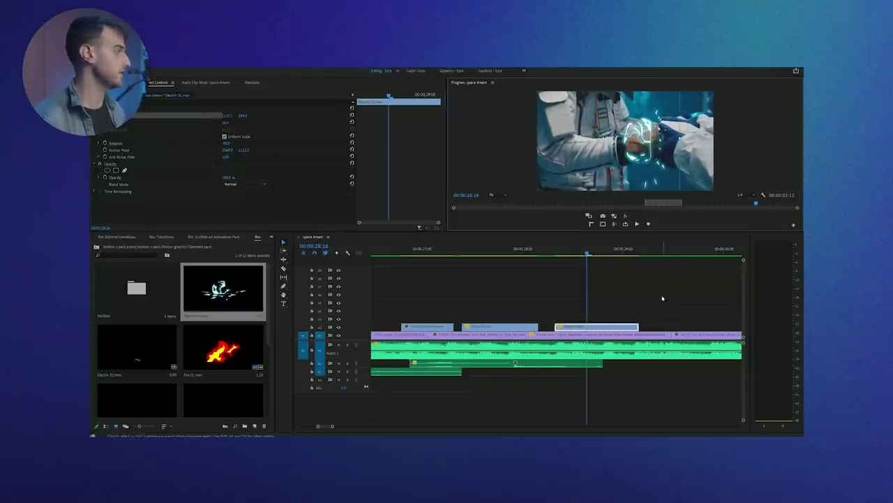
{"action": "left_click", "coordinate": [618, 286]}
{"action": "scroll", "coordinate": [617, 282], "scroll_direction": "up", "scroll_amount": 2}
{"action": "left_click", "coordinate": [562, 325]}
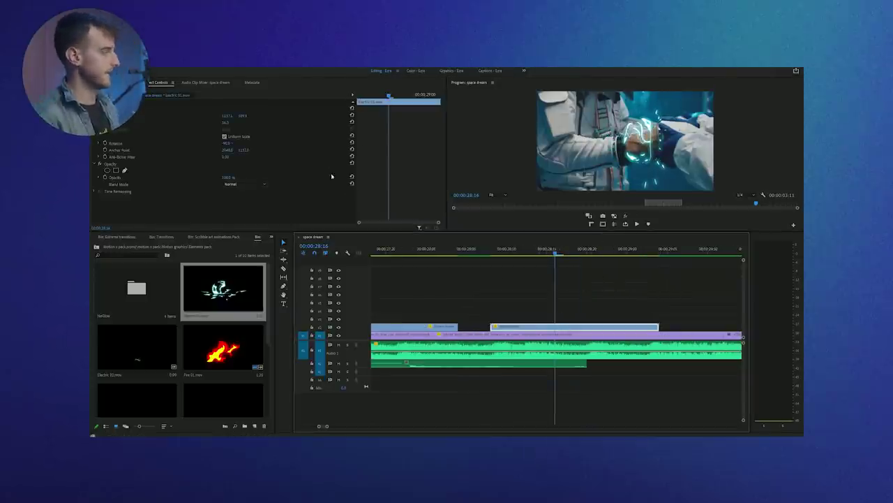
{"action": "left_click_drag", "start_coordinate": [225, 125], "coordinate": [202, 125]}
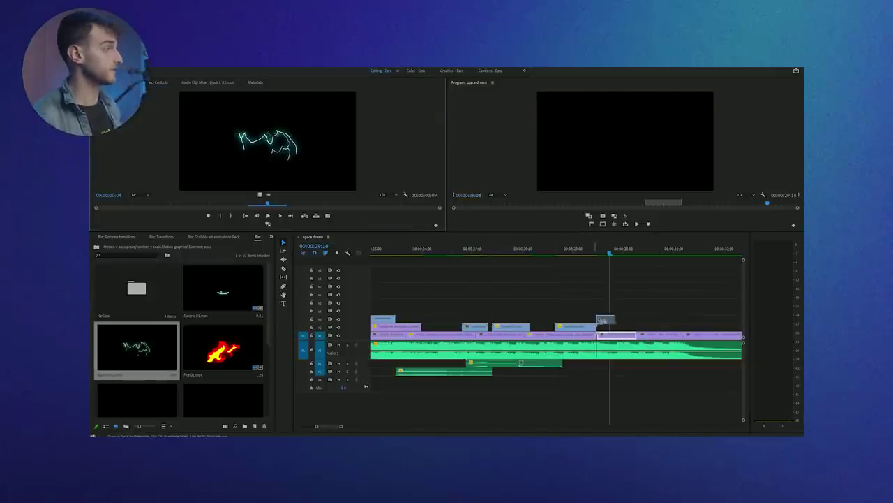
Step: Add another electric graphic over the helmet shot, scale it to about 80%, and nudge it right
{"action": "left_click_drag", "start_coordinate": [610, 328], "coordinate": [622, 328]}
{"action": "key", "text": "space"}
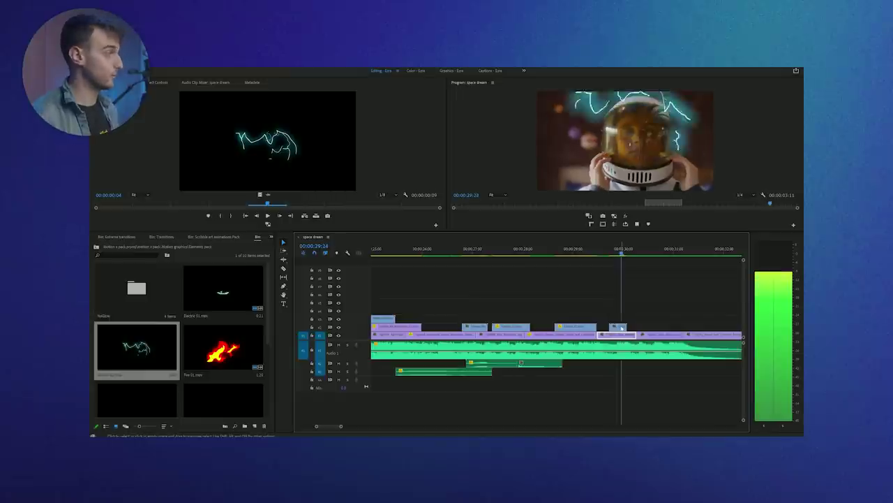
{"action": "left_click", "coordinate": [617, 250]}
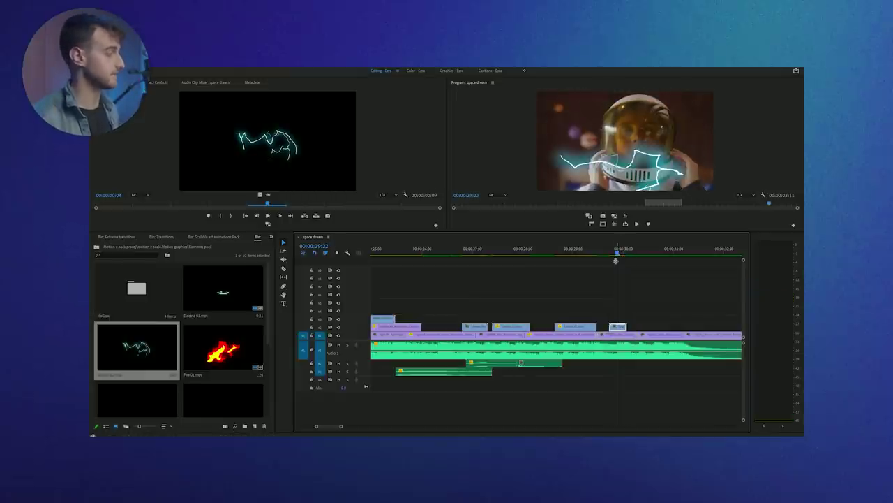
{"action": "left_click", "coordinate": [159, 83]}
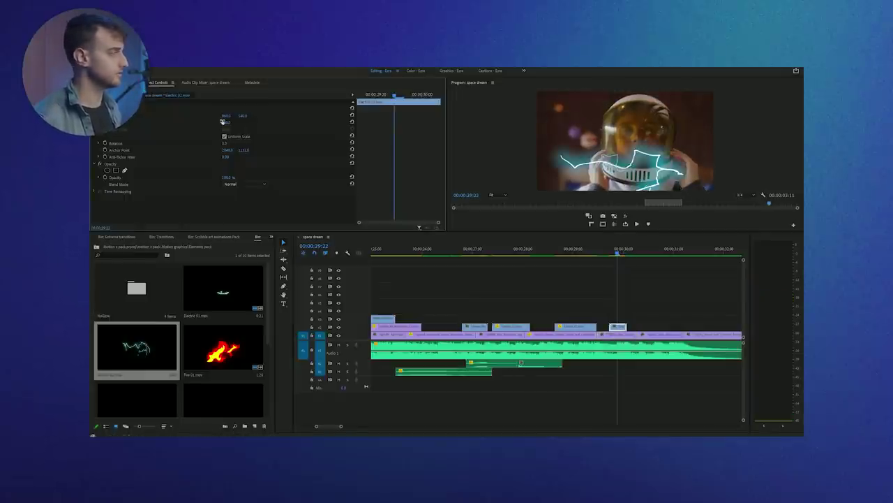
{"action": "left_click_drag", "start_coordinate": [222, 121], "coordinate": [209, 121]}
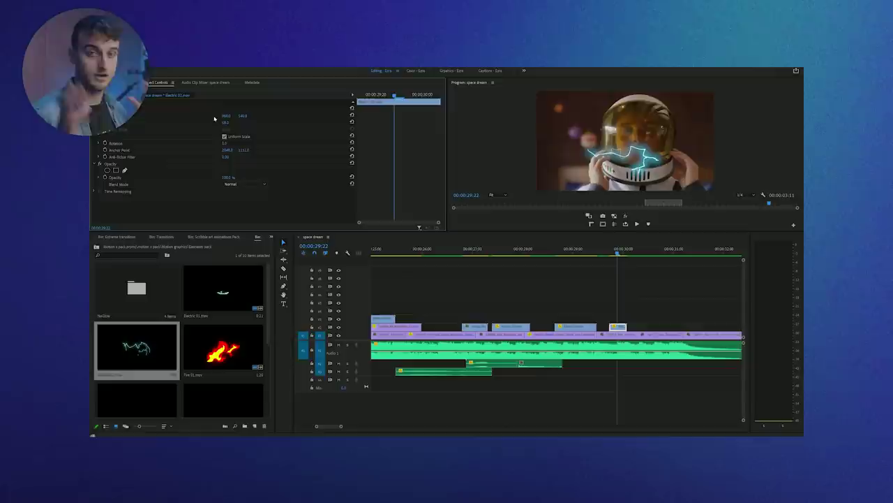
{"action": "left_click_drag", "start_coordinate": [636, 159], "coordinate": [648, 149]}
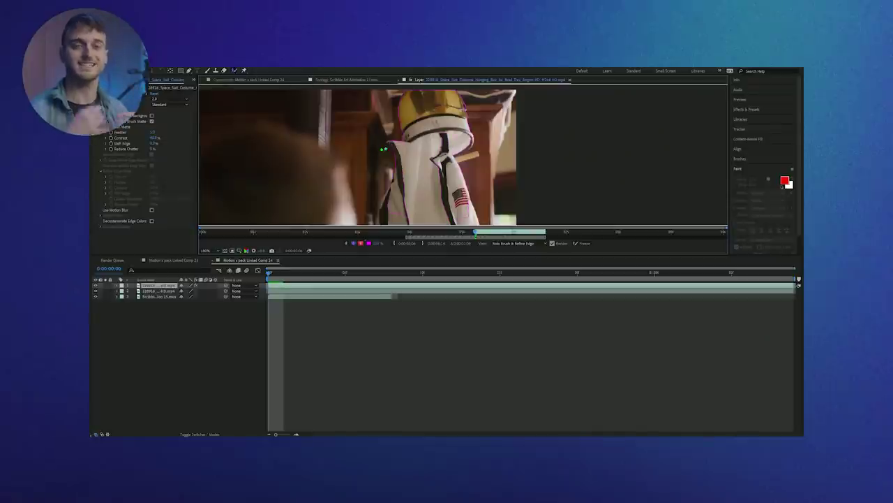
Step: Paint a Roto Brush stroke over the hanging space suit in Linked Comp 24's Layer panel
{"action": "left_click_drag", "start_coordinate": [385, 216], "coordinate": [398, 189]}
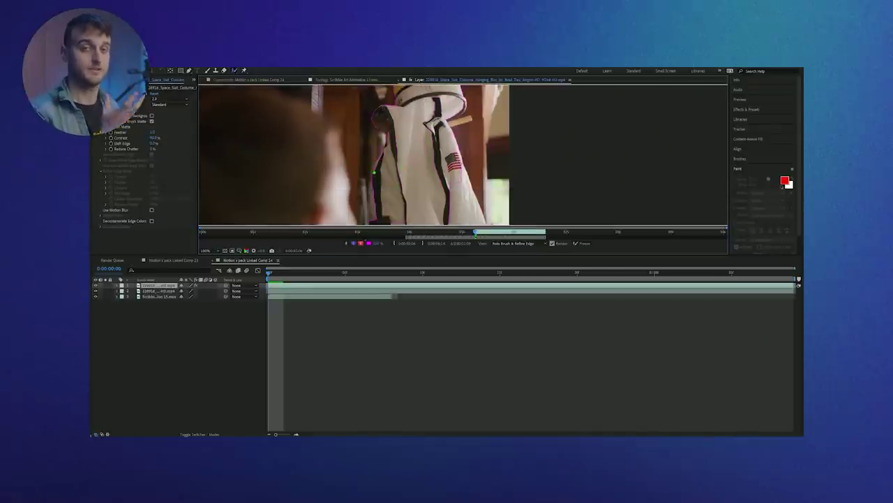